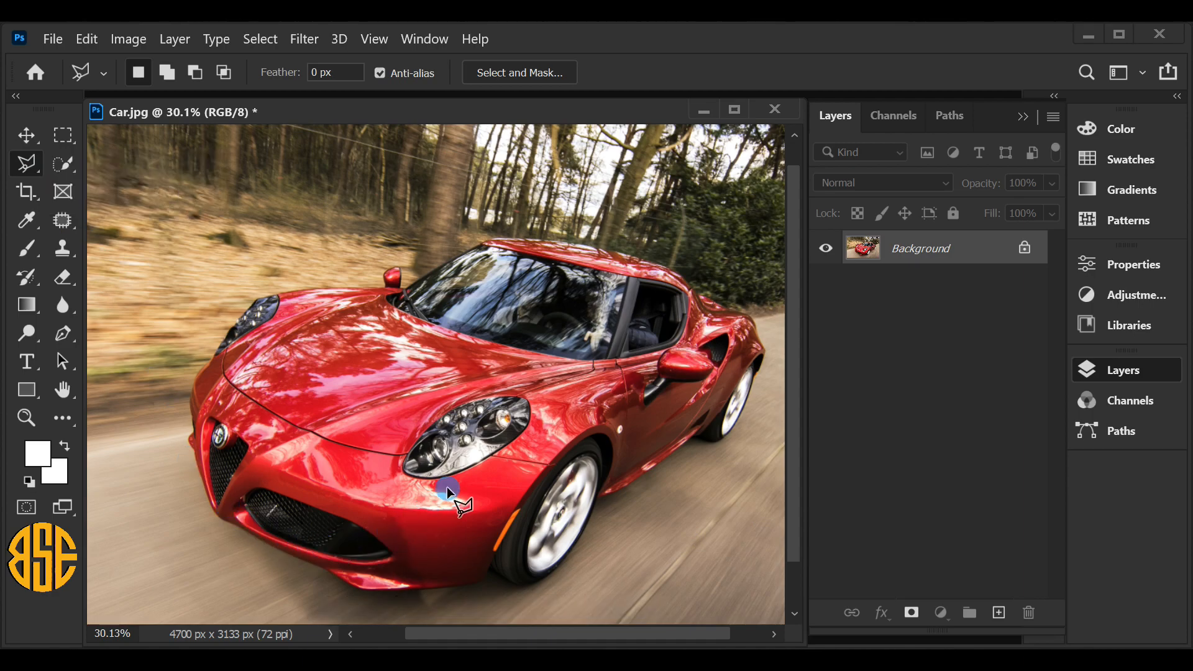
Outline a four-sided patch of red paint between the near headlight and front wheel, and copy it to a new layer.
{"action": "left_click", "coordinate": [509, 502]}
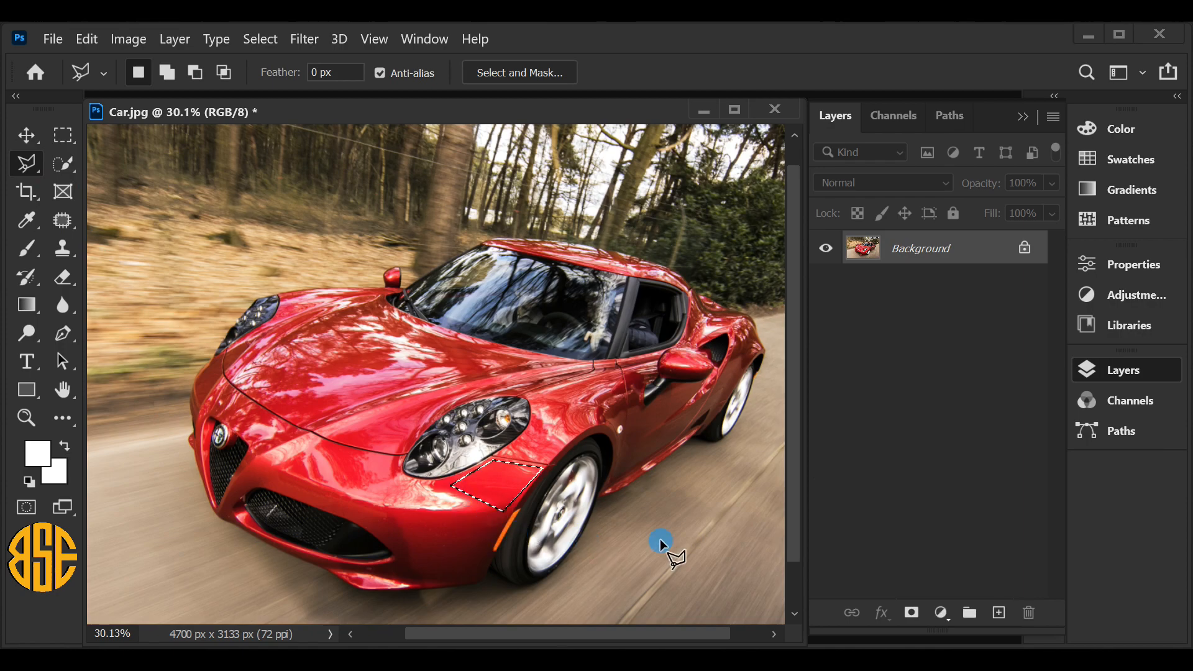
{"action": "left_click_drag", "start_coordinate": [927, 253], "coordinate": [928, 258]}
{"action": "key", "text": "ctrl+j"}
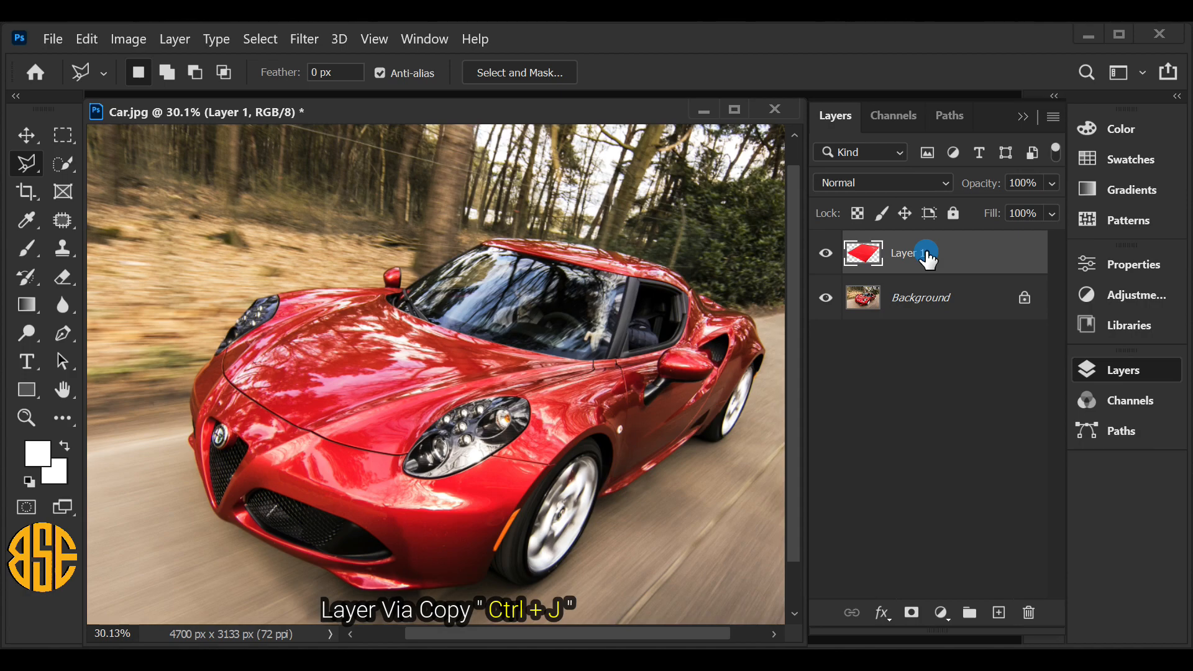
Load the copied patch's pixels as a selection, apply the Average blur to it, and deselect.
{"action": "right_click", "coordinate": [865, 257]}
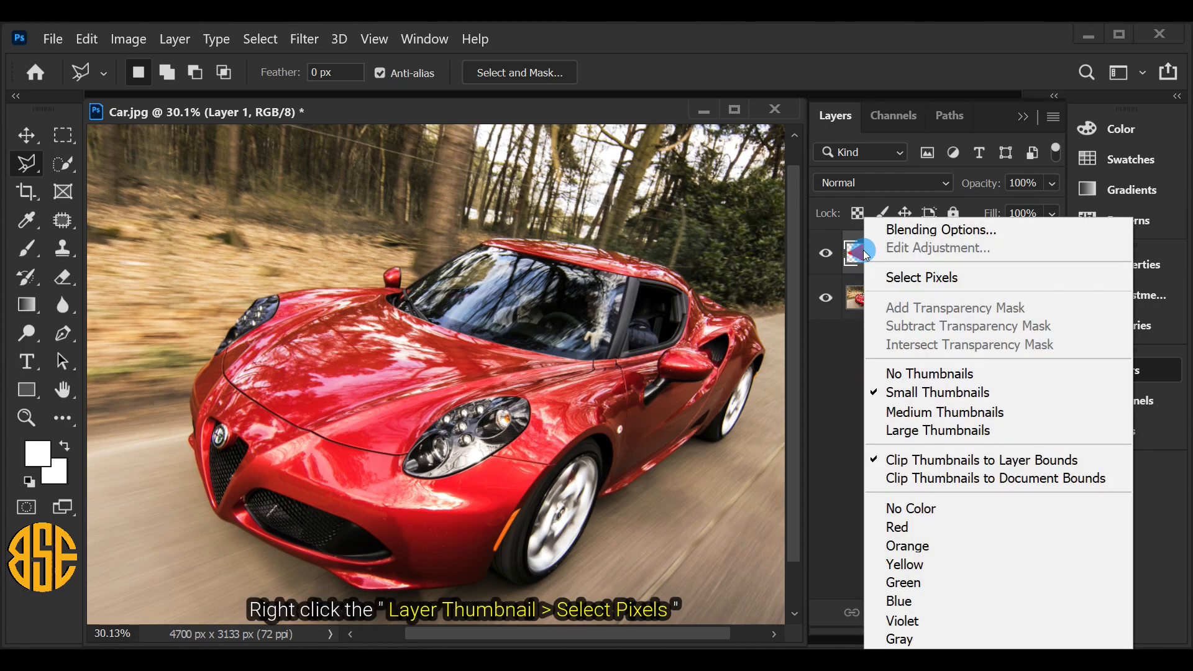
{"action": "left_click", "coordinate": [1038, 279]}
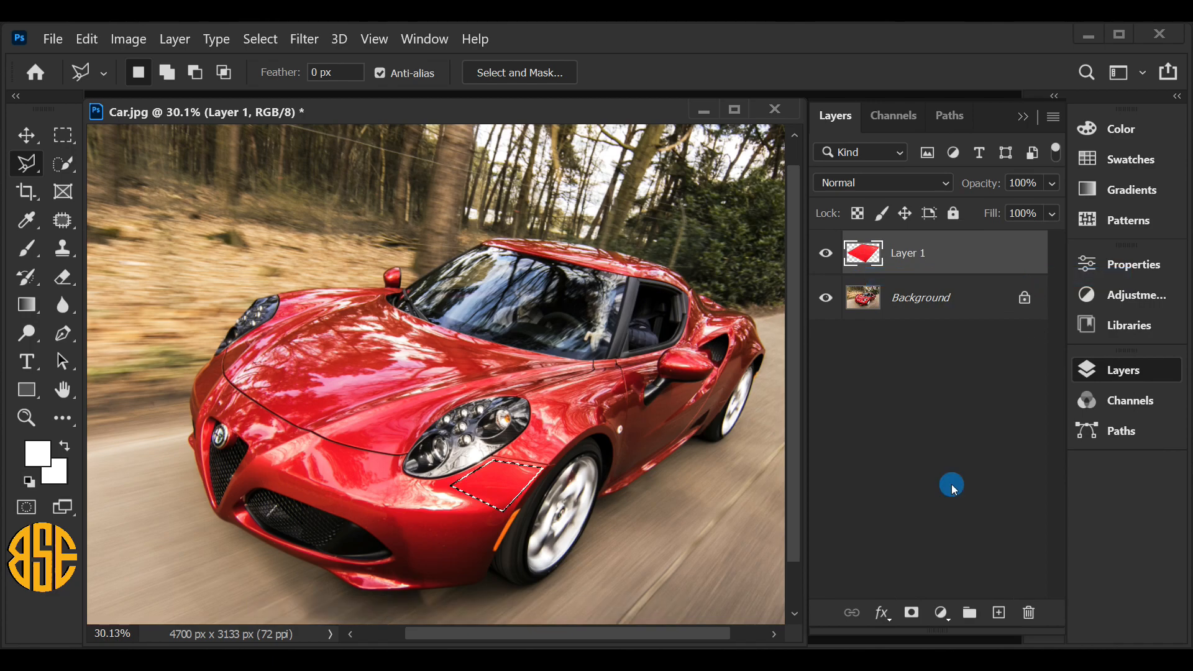
{"action": "left_click", "coordinate": [306, 40]}
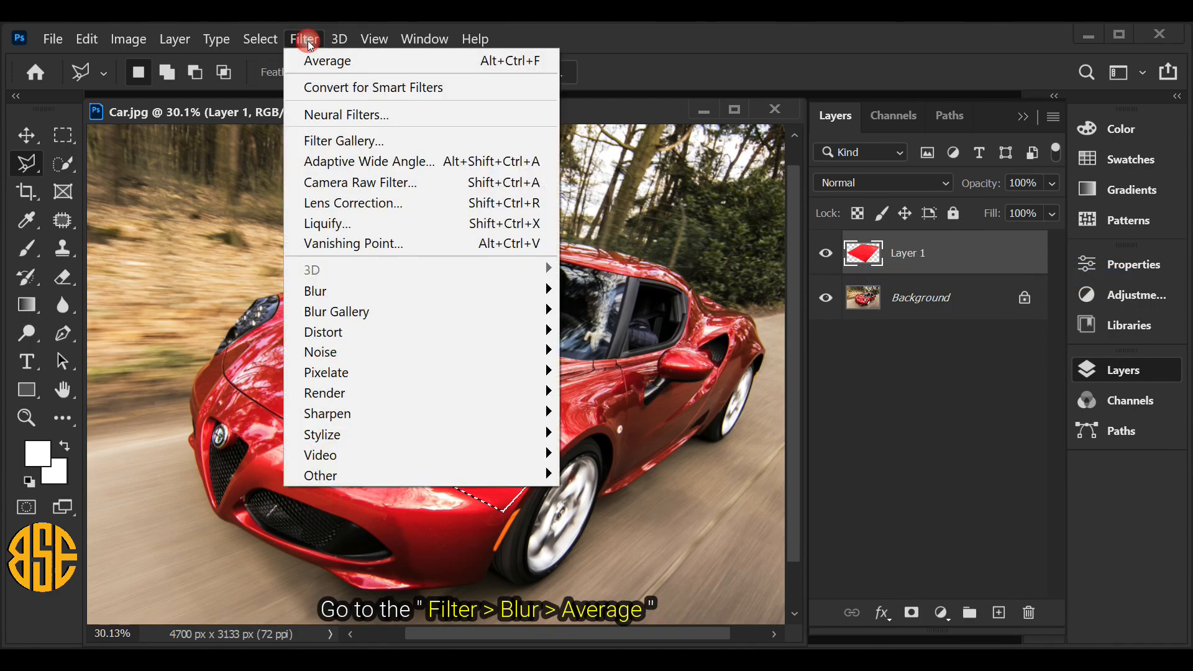
{"action": "mouse_move", "coordinate": [323, 292]}
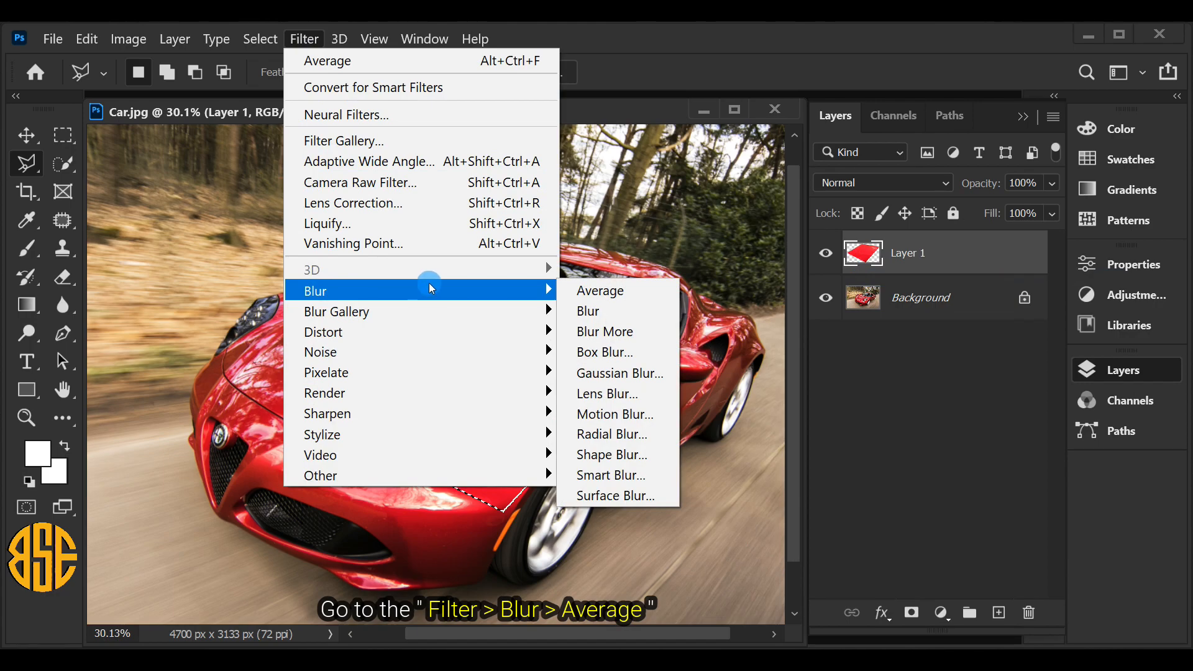
{"action": "left_click", "coordinate": [640, 292]}
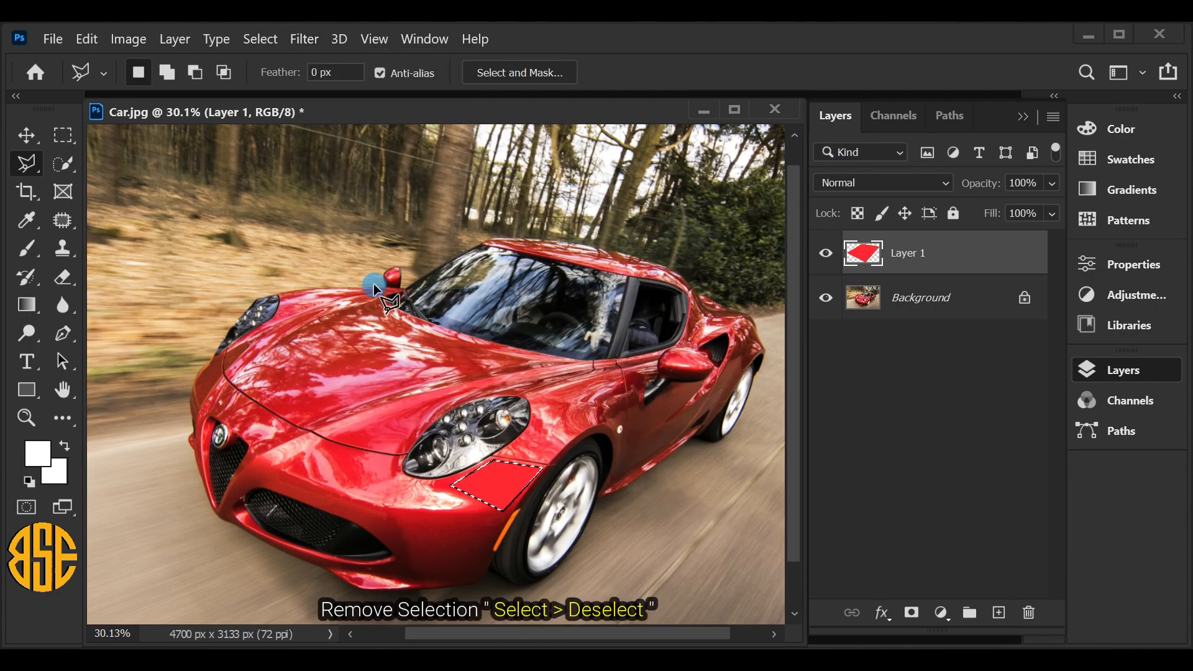
{"action": "left_click", "coordinate": [277, 48]}
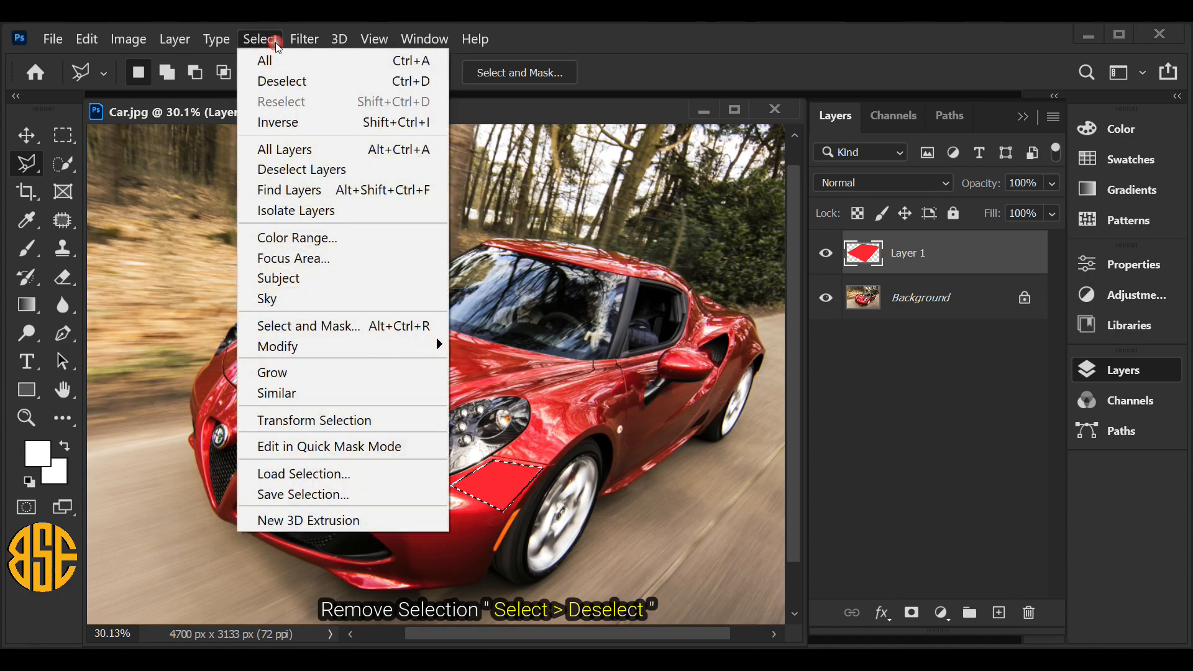
{"action": "left_click", "coordinate": [283, 86]}
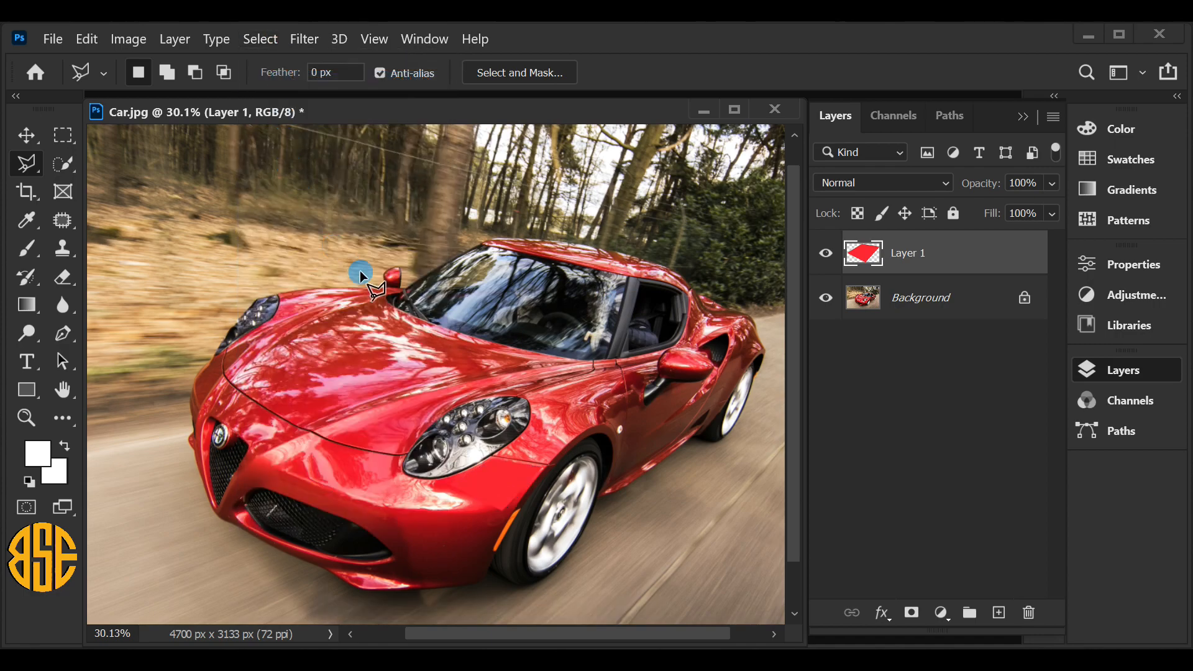
Hide the Background layer and draw a rectangle shape about 542 x 527 px in the upper-left corner of the canvas.
{"action": "left_click", "coordinate": [825, 303]}
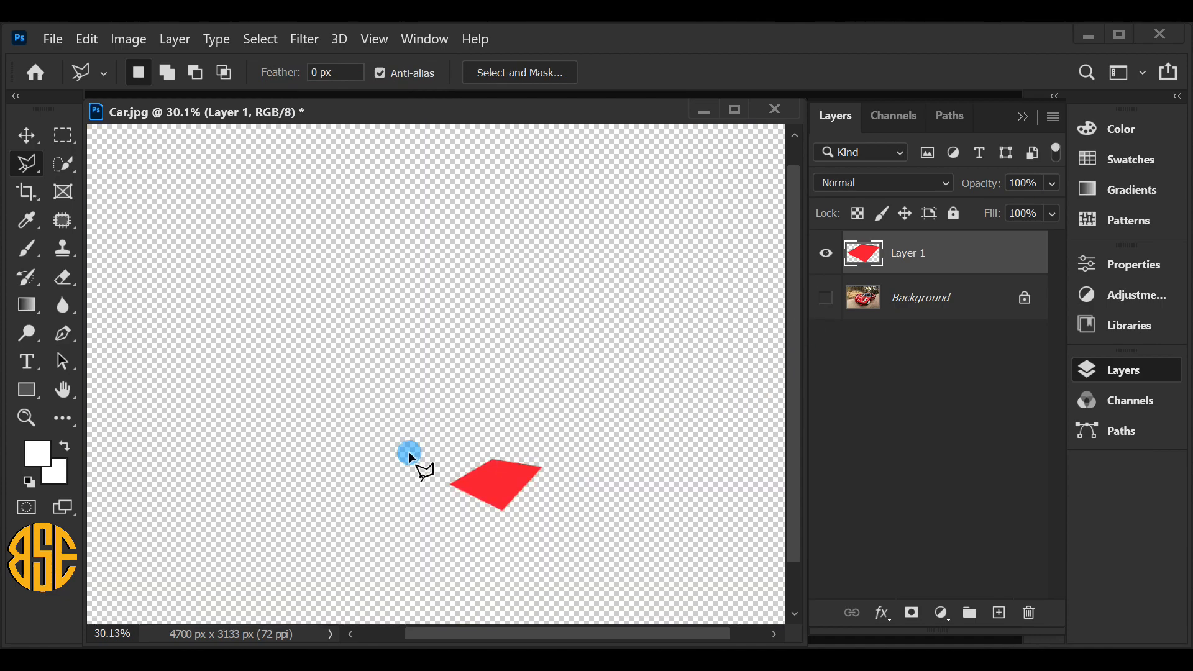
{"action": "left_click_drag", "start_coordinate": [26, 390], "coordinate": [179, 388]}
{"action": "left_click_drag", "start_coordinate": [131, 138], "coordinate": [232, 236]}
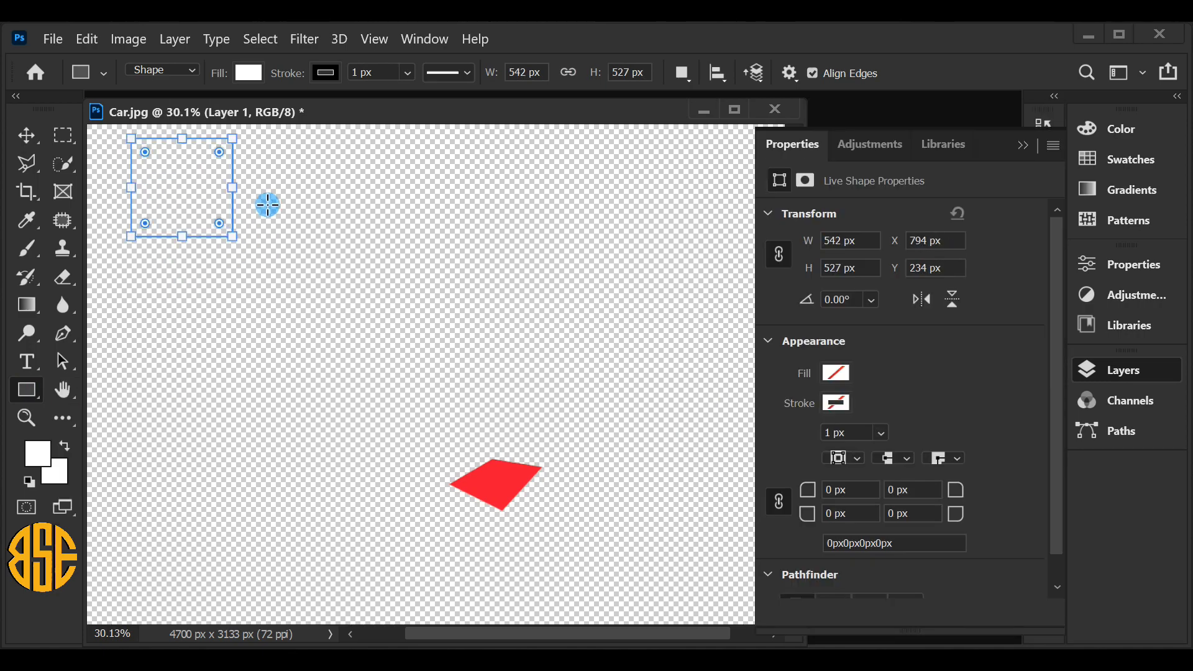
Set the rectangle's fill to #ff0033 by sampling the averaged red patch in the Color Picker.
{"action": "left_click", "coordinate": [251, 75]}
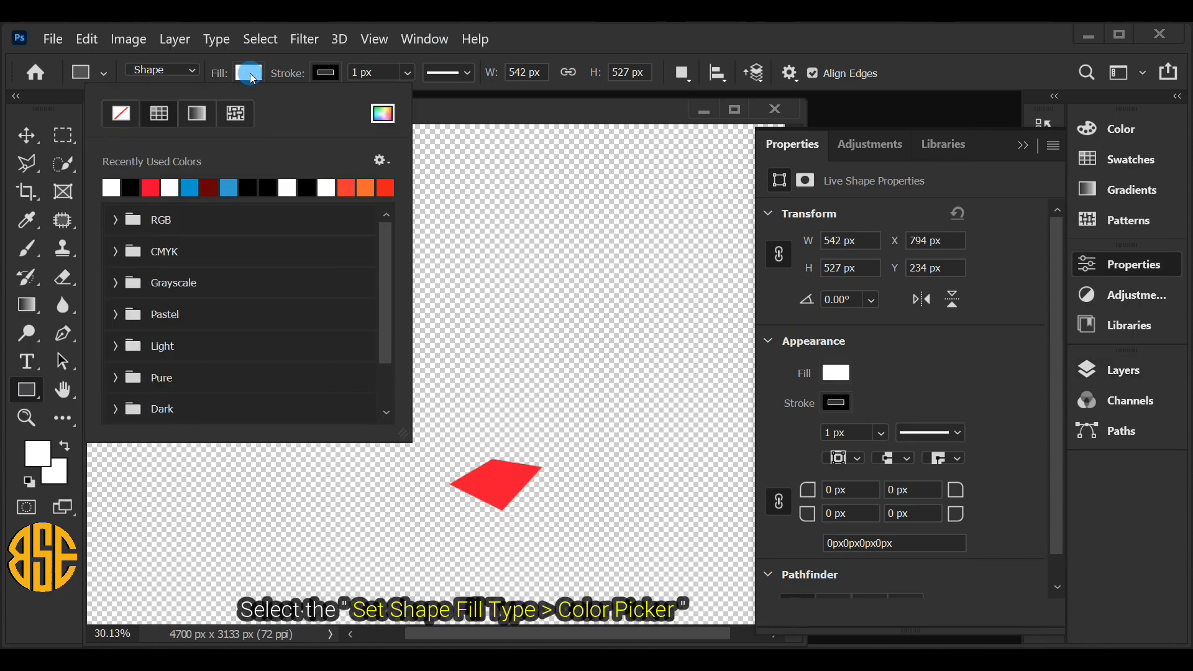
{"action": "left_click", "coordinate": [383, 114]}
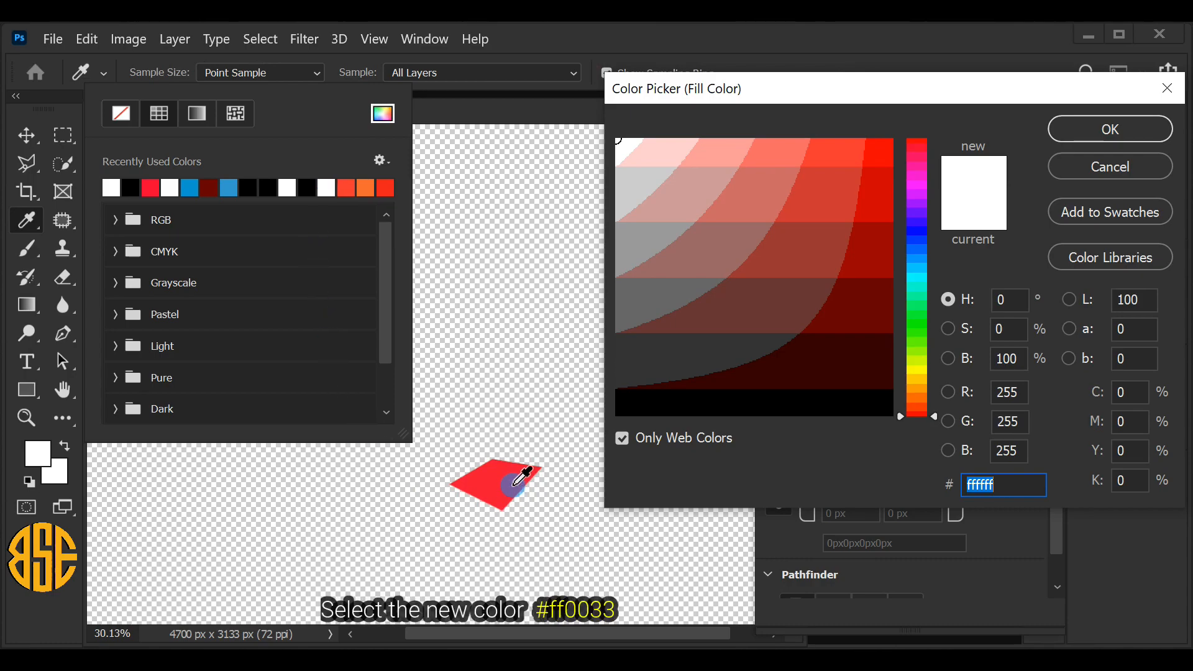
{"action": "left_click", "coordinate": [495, 476]}
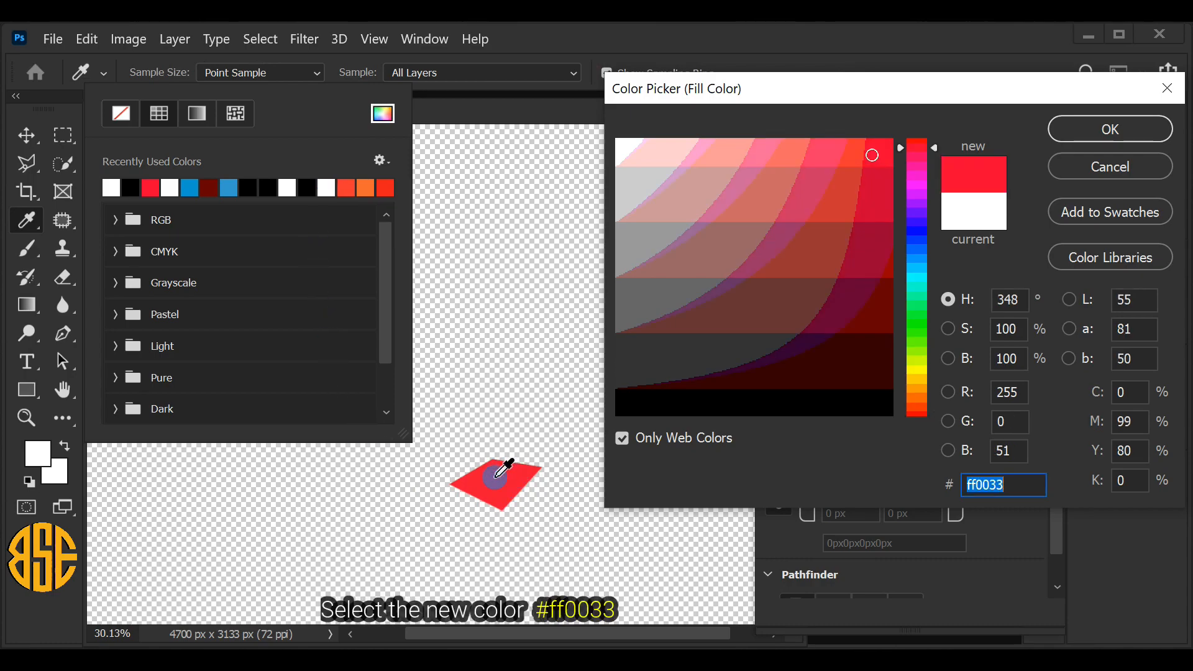
{"action": "left_click", "coordinate": [1013, 485]}
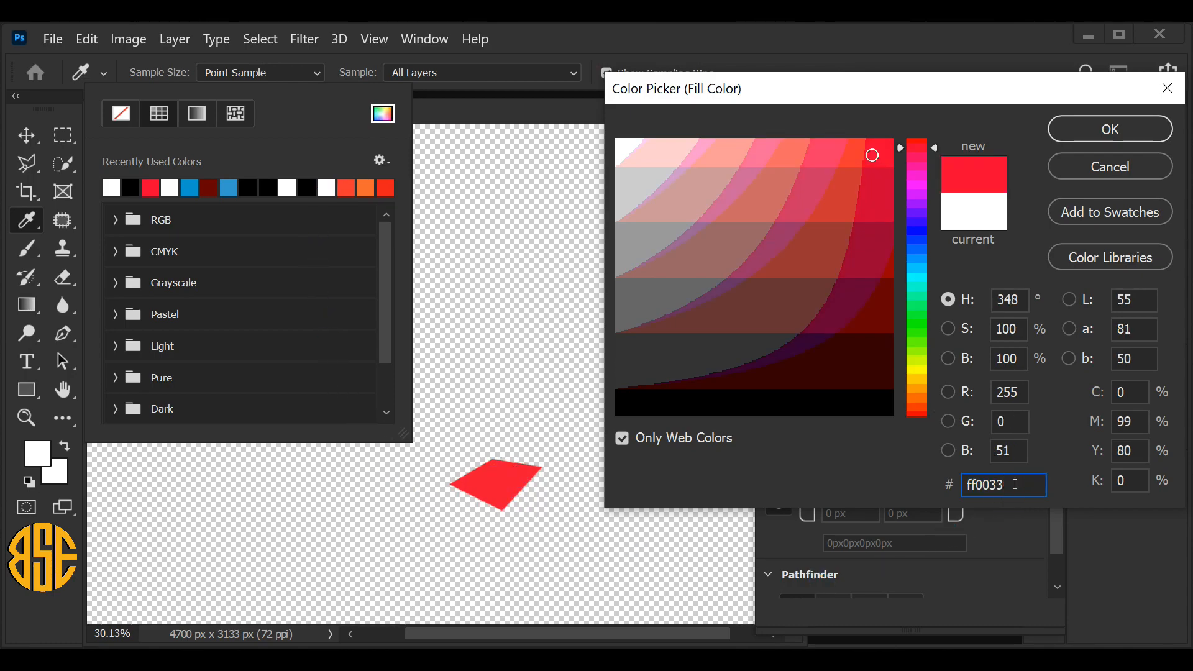
{"action": "left_click", "coordinate": [1125, 129]}
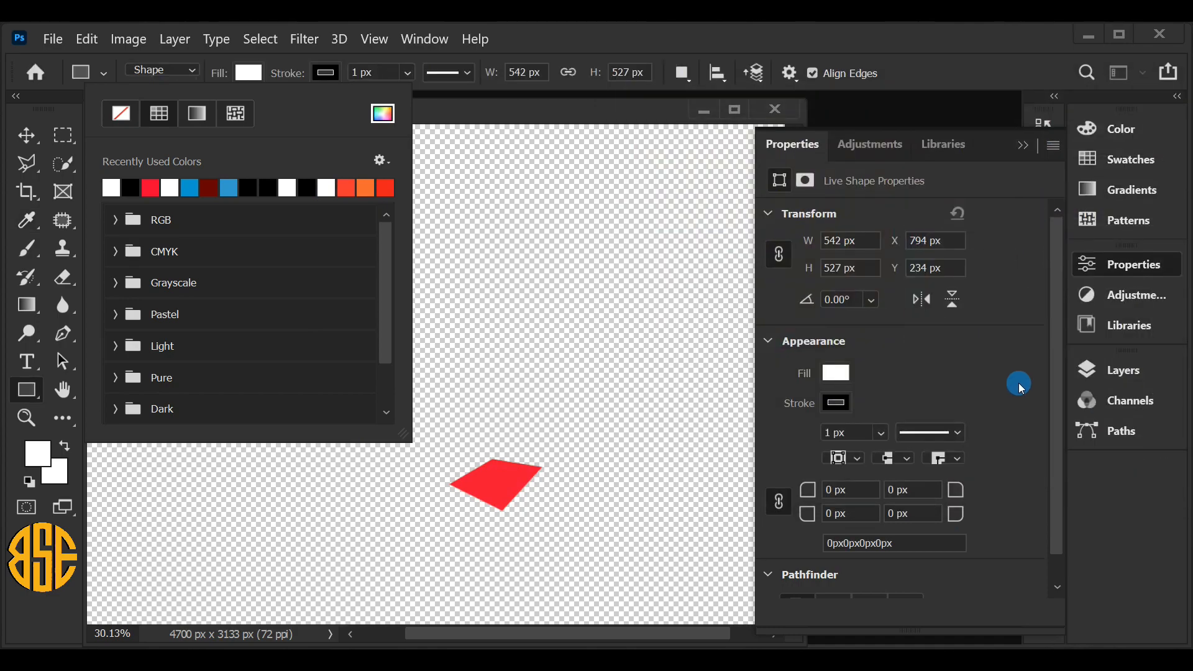
Delete the averaged patch layer, Layer 1, and make the Background layer visible again.
{"action": "left_click", "coordinate": [1115, 372]}
{"action": "left_click", "coordinate": [1115, 373]}
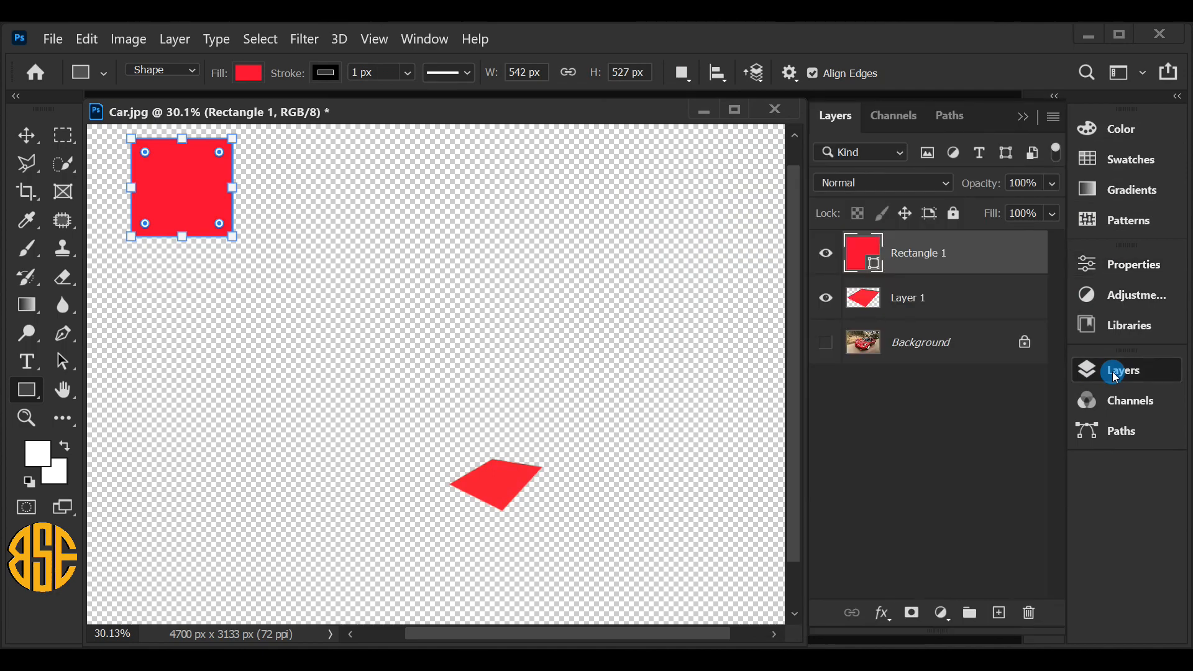
{"action": "left_click", "coordinate": [937, 299]}
{"action": "left_click_drag", "start_coordinate": [936, 299], "coordinate": [1029, 613]}
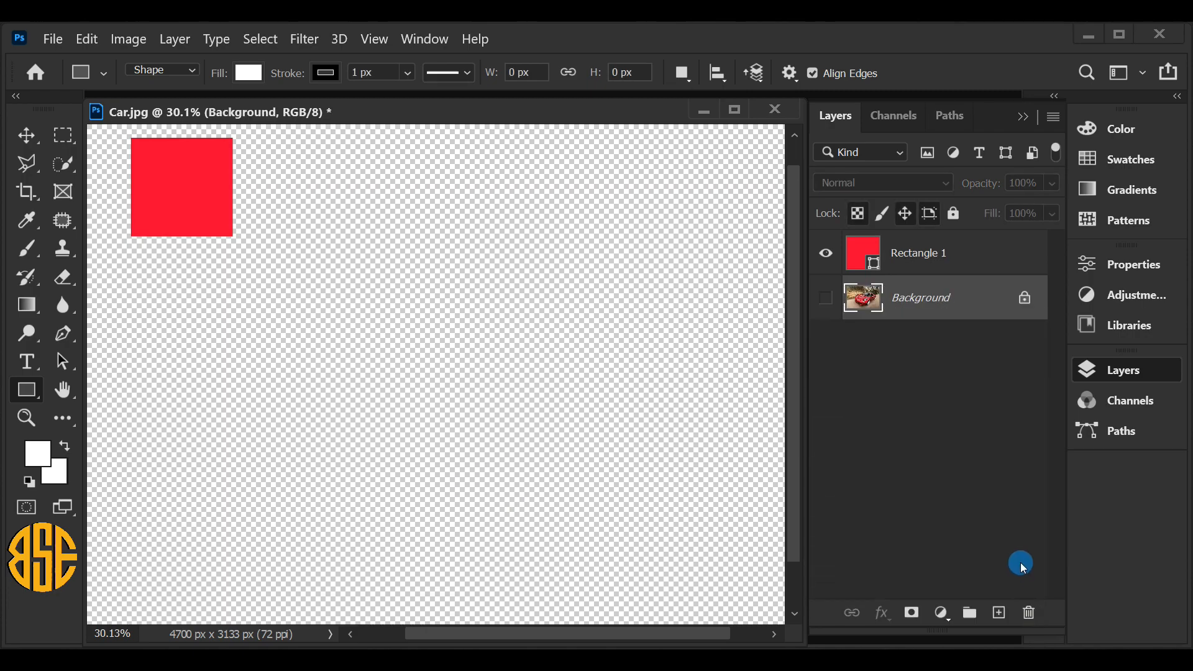
{"action": "left_click", "coordinate": [826, 299]}
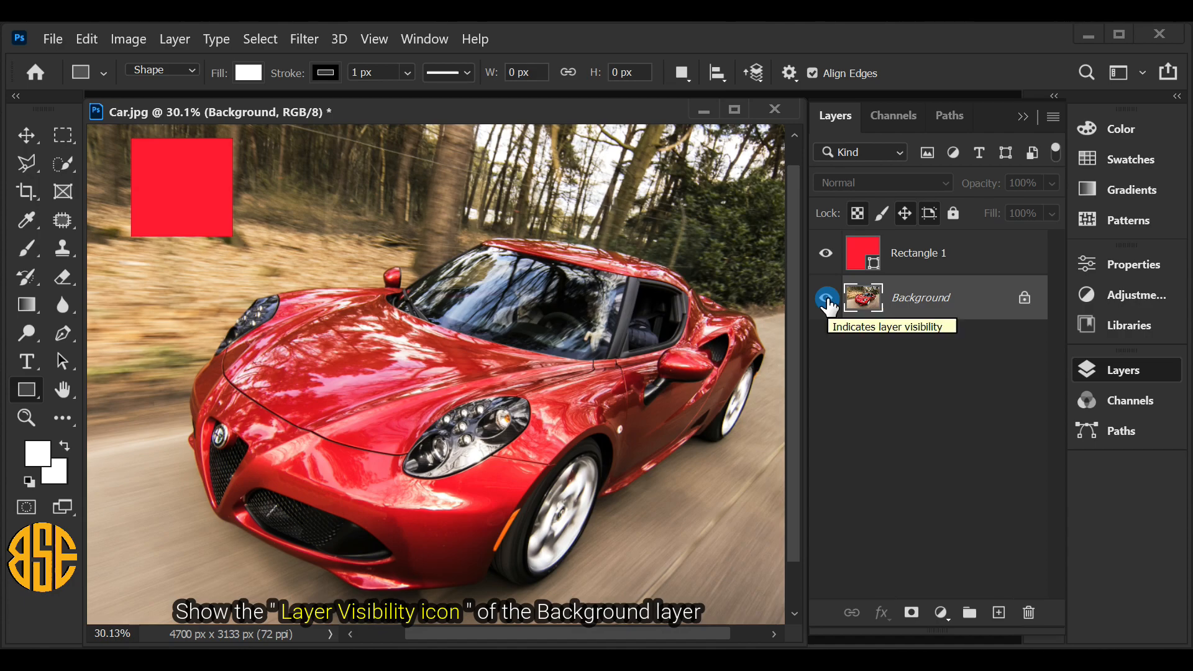
Add a Hue/Saturation adjustment layer above Rectangle 1 and target the Reds by sampling the red rectangle.
{"action": "left_click", "coordinate": [956, 251]}
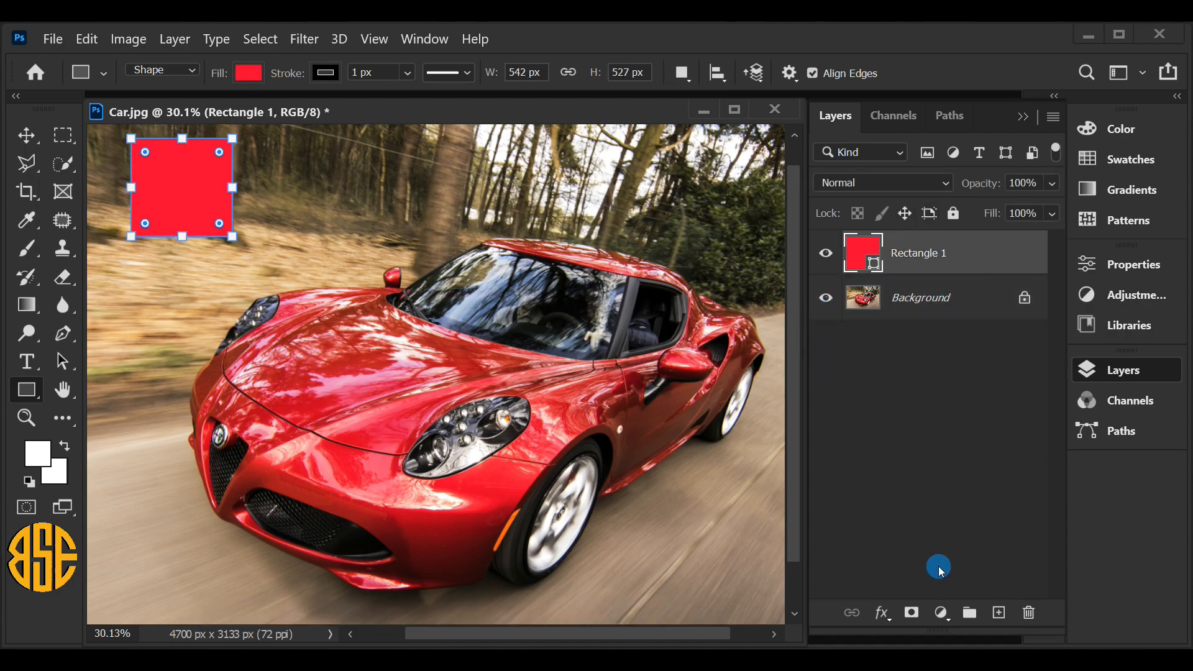
{"action": "left_click", "coordinate": [941, 614]}
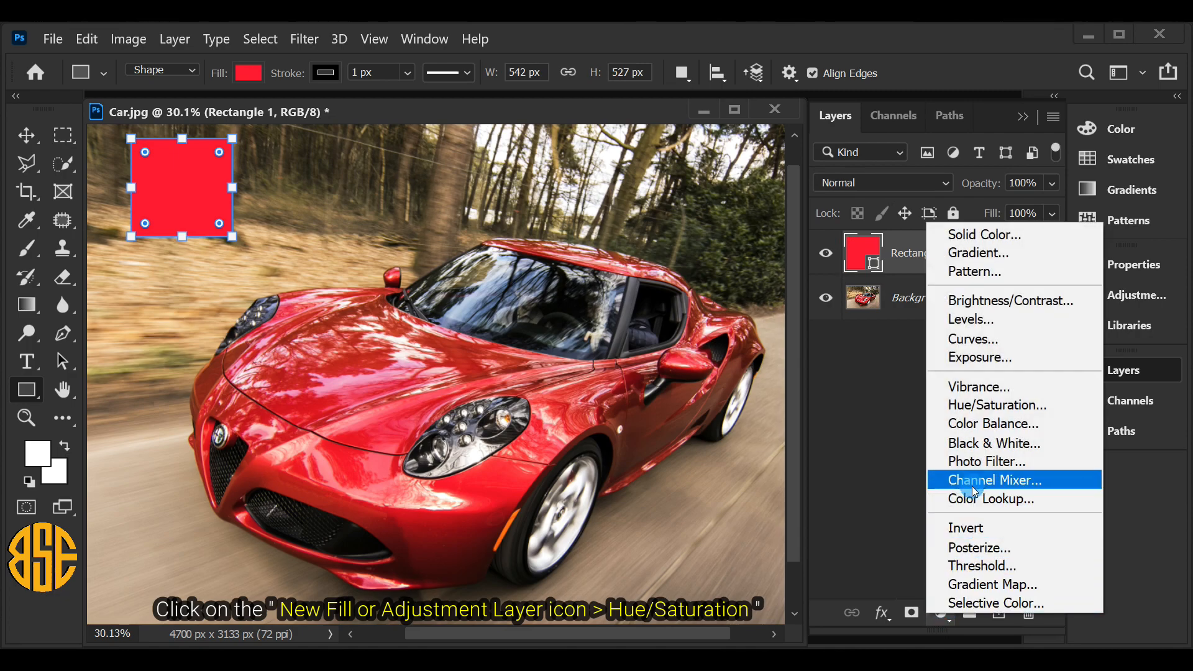
{"action": "left_click", "coordinate": [978, 405]}
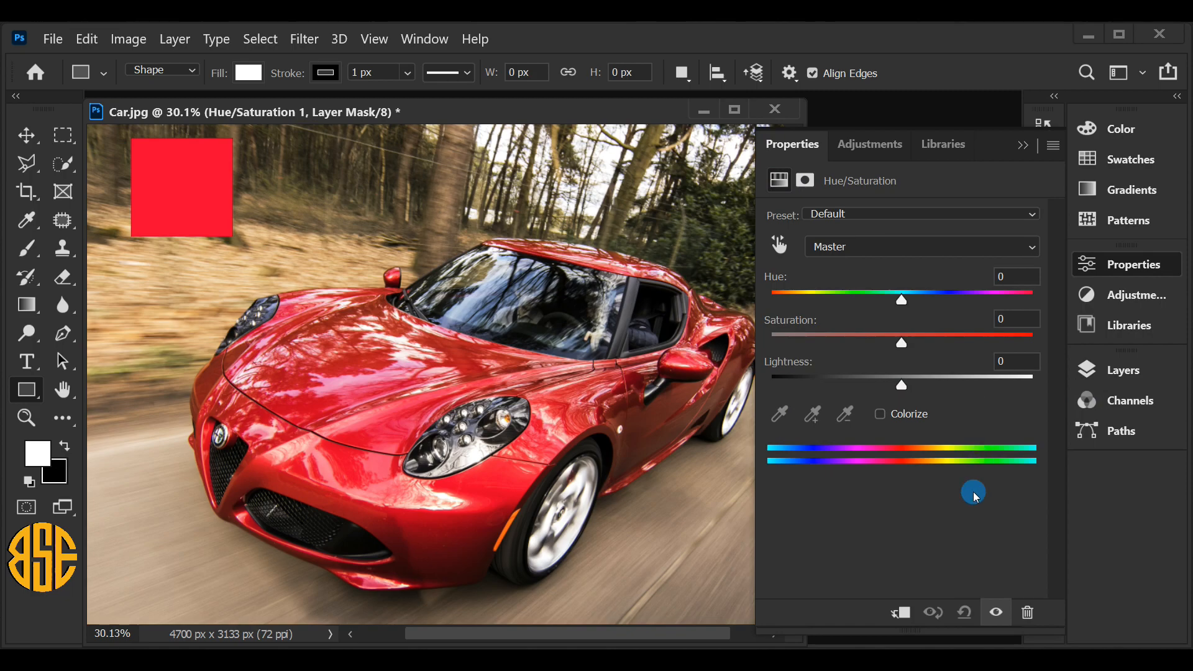
{"action": "left_click", "coordinate": [780, 245]}
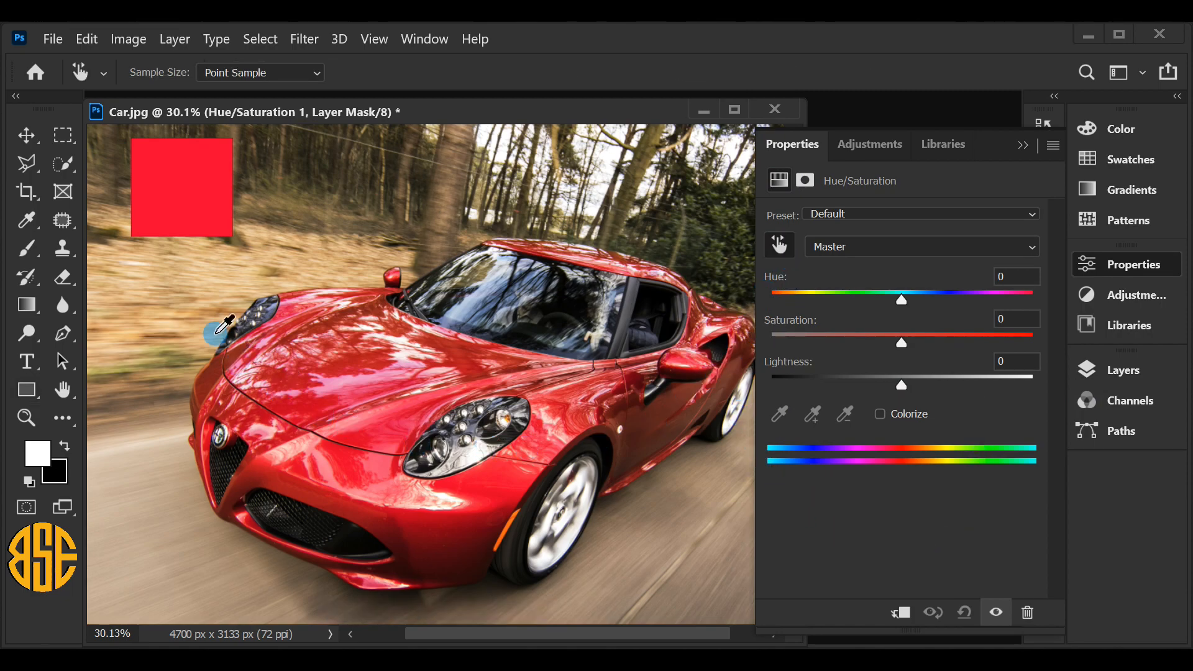
{"action": "left_click", "coordinate": [197, 191]}
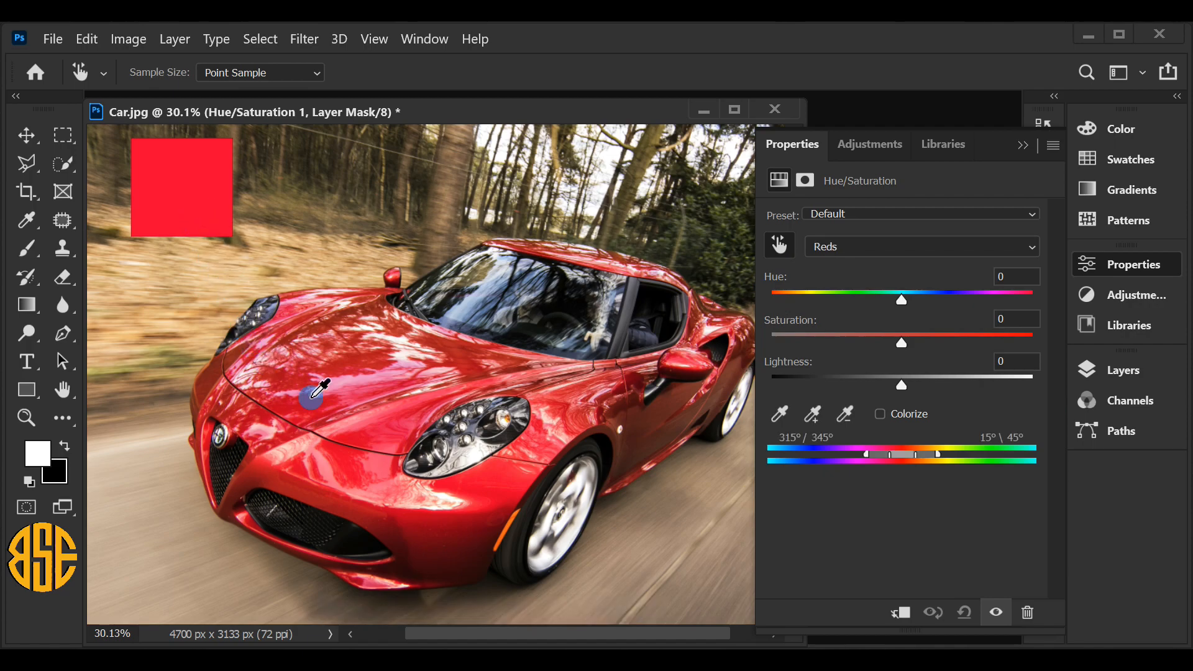
Shift the Reds hue to -180, adjust the color range to 285°/306° and 10°\23°, and settle the hue at -149.
{"action": "left_click_drag", "start_coordinate": [904, 303], "coordinate": [763, 297]}
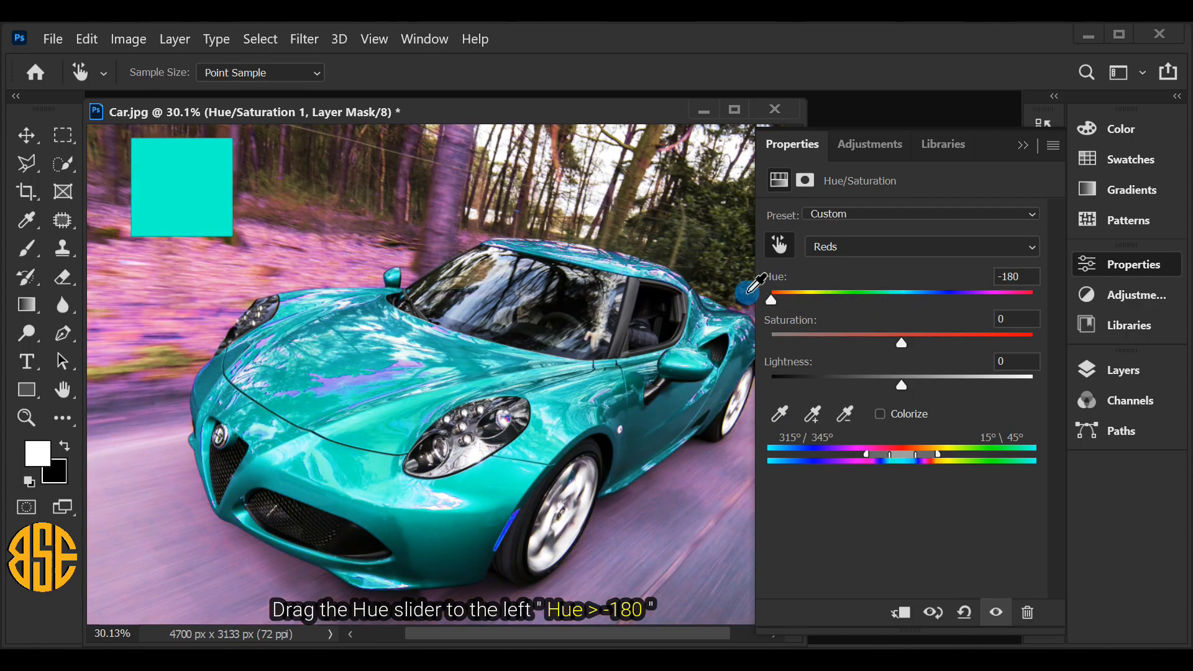
{"action": "left_click_drag", "start_coordinate": [939, 457], "coordinate": [924, 458]}
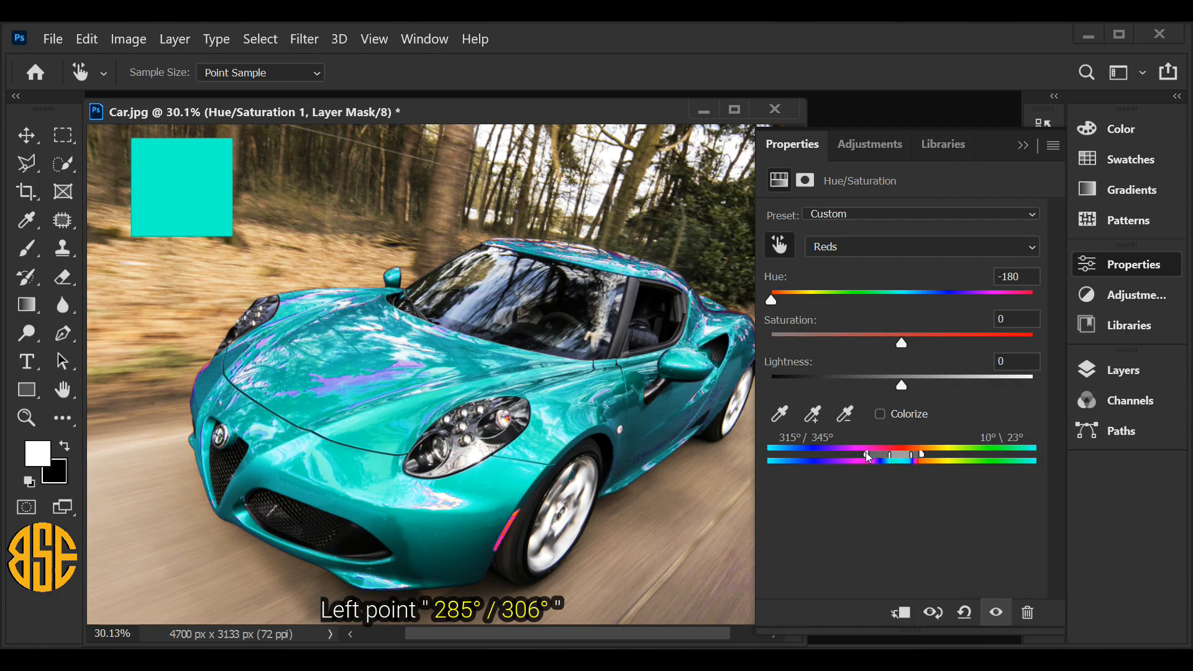
{"action": "left_click_drag", "start_coordinate": [866, 455], "coordinate": [856, 460]}
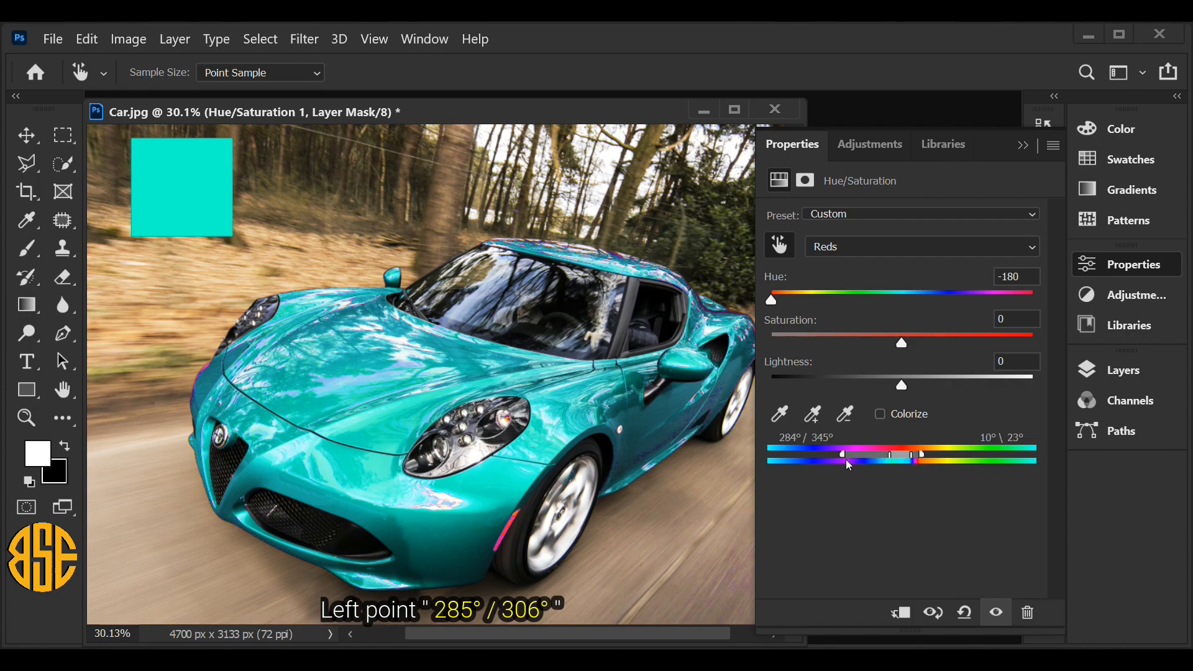
{"action": "left_click_drag", "start_coordinate": [891, 461], "coordinate": [882, 458]}
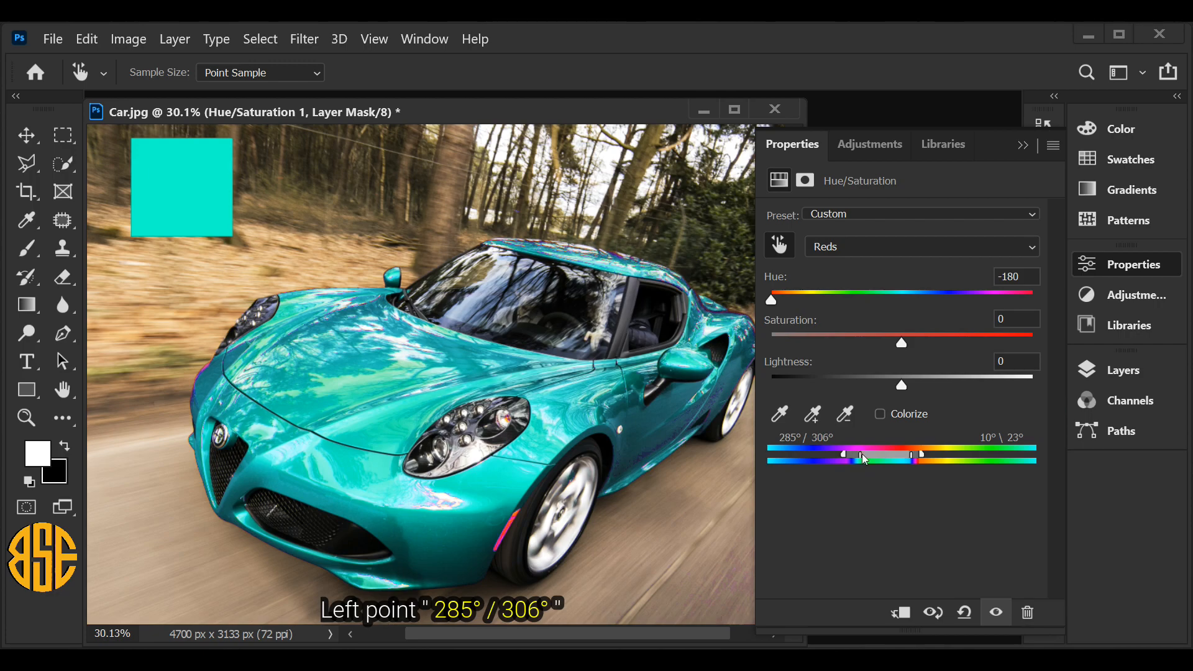
{"action": "left_click_drag", "start_coordinate": [772, 308], "coordinate": [789, 307]}
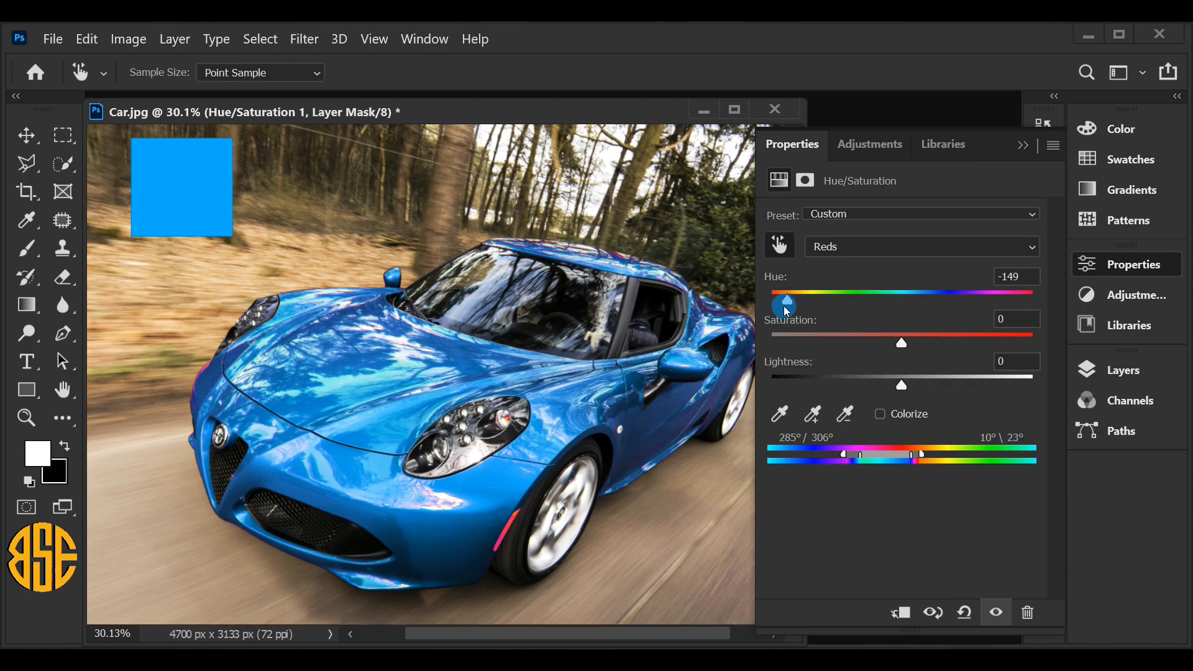
Hide the Rectangle 1 layer and invert the Hue/Saturation layer mask to black.
{"action": "left_click", "coordinate": [1125, 371]}
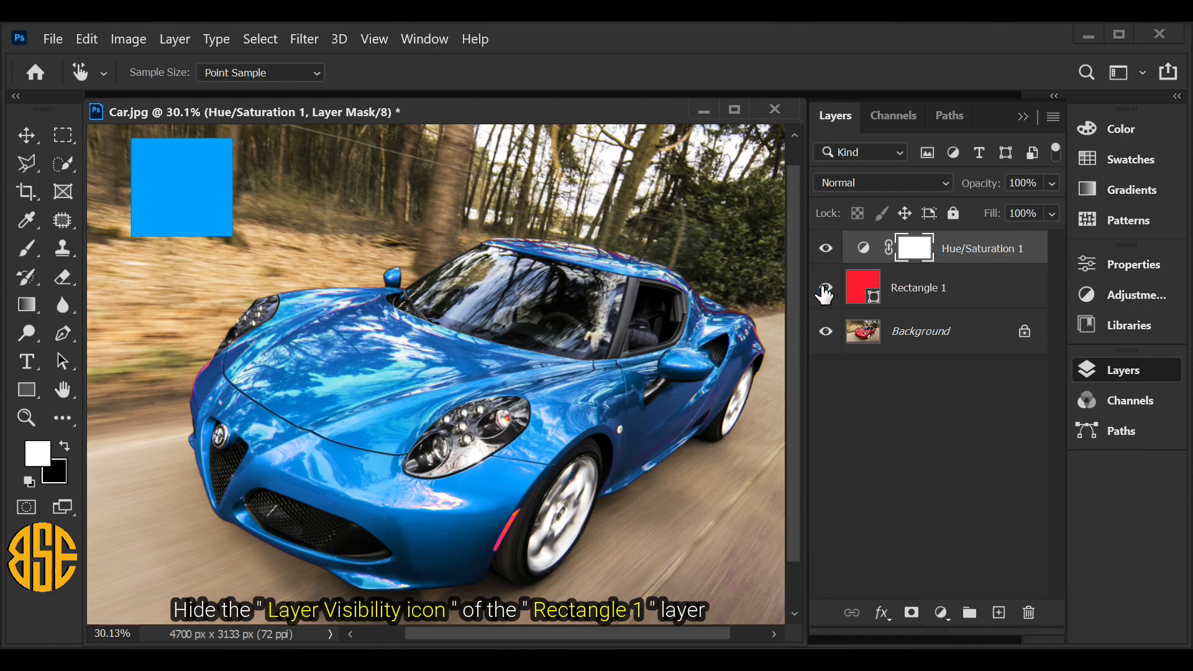
{"action": "left_click", "coordinate": [825, 289]}
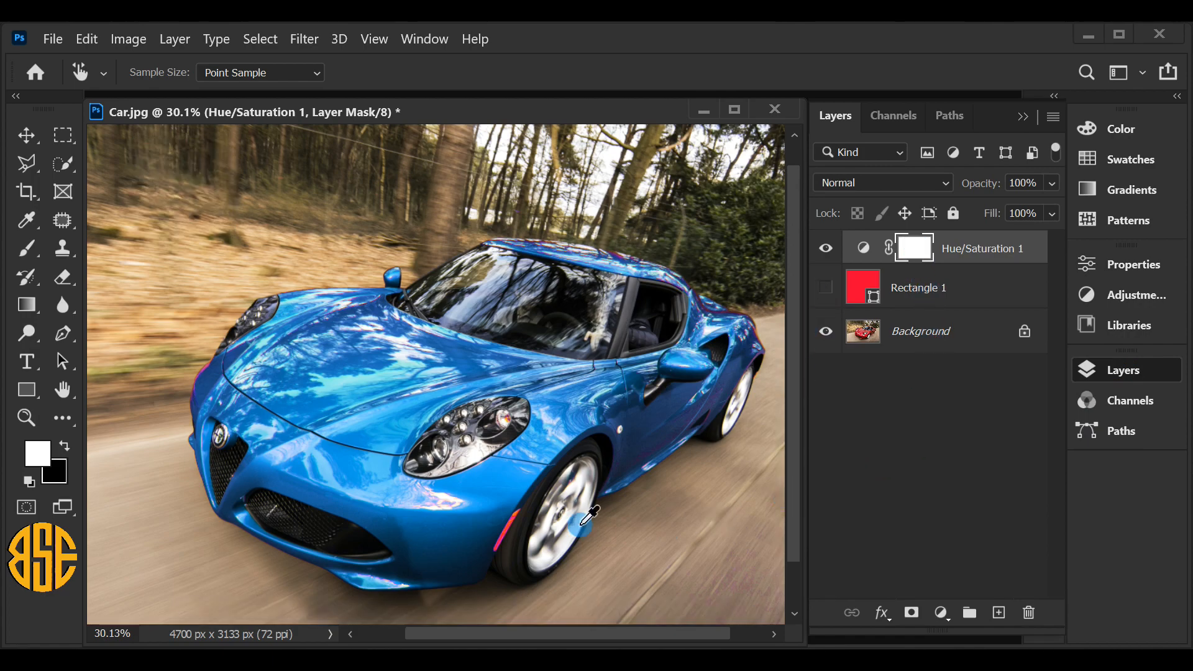
{"action": "left_click", "coordinate": [128, 39]}
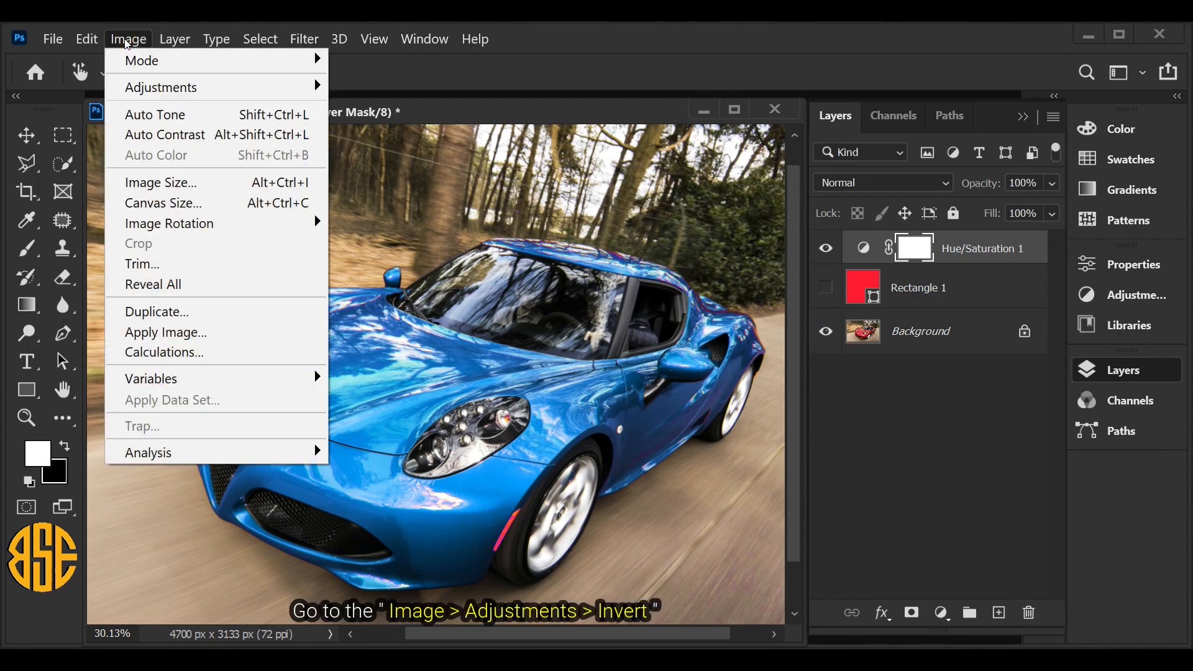
{"action": "mouse_move", "coordinate": [133, 90]}
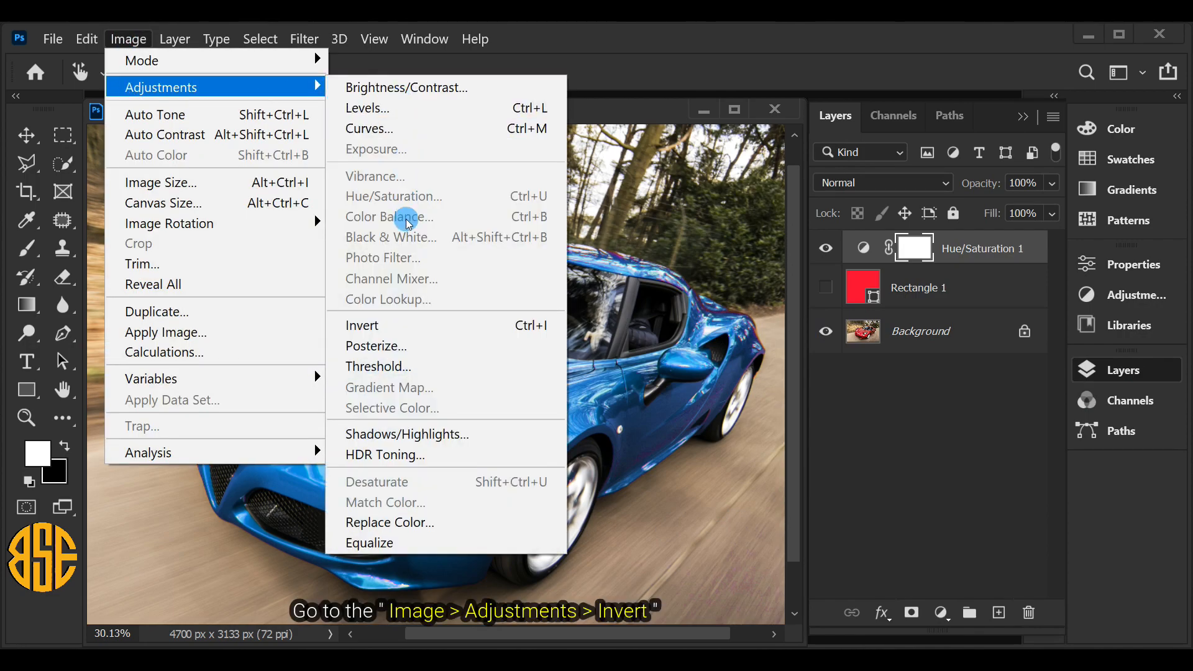
{"action": "left_click", "coordinate": [374, 326]}
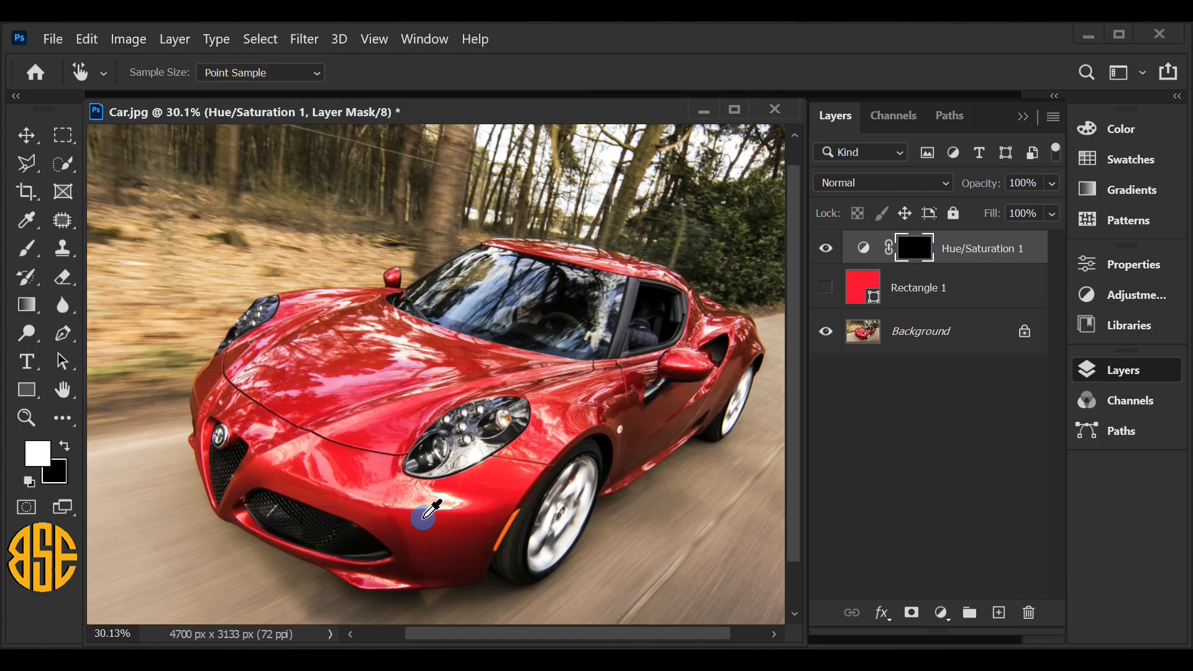
Set the foreground color to white (ffffff) for painting on the Hue/Saturation layer mask.
{"action": "left_click", "coordinate": [62, 449]}
{"action": "left_click", "coordinate": [65, 451]}
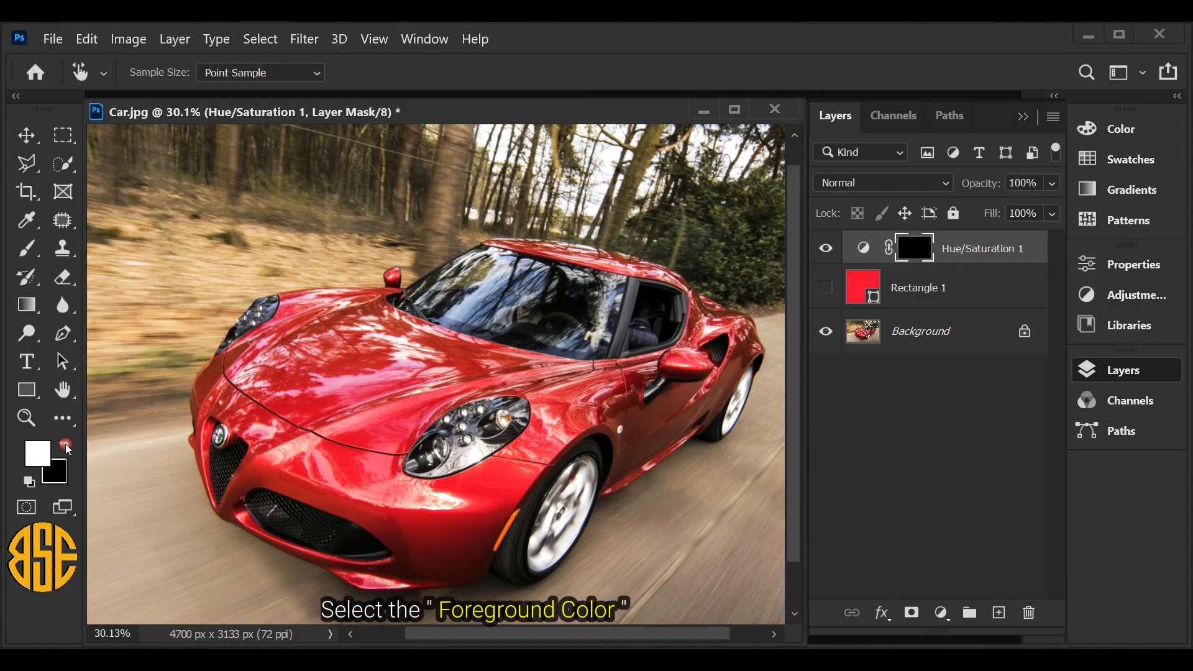
{"action": "left_click", "coordinate": [46, 459]}
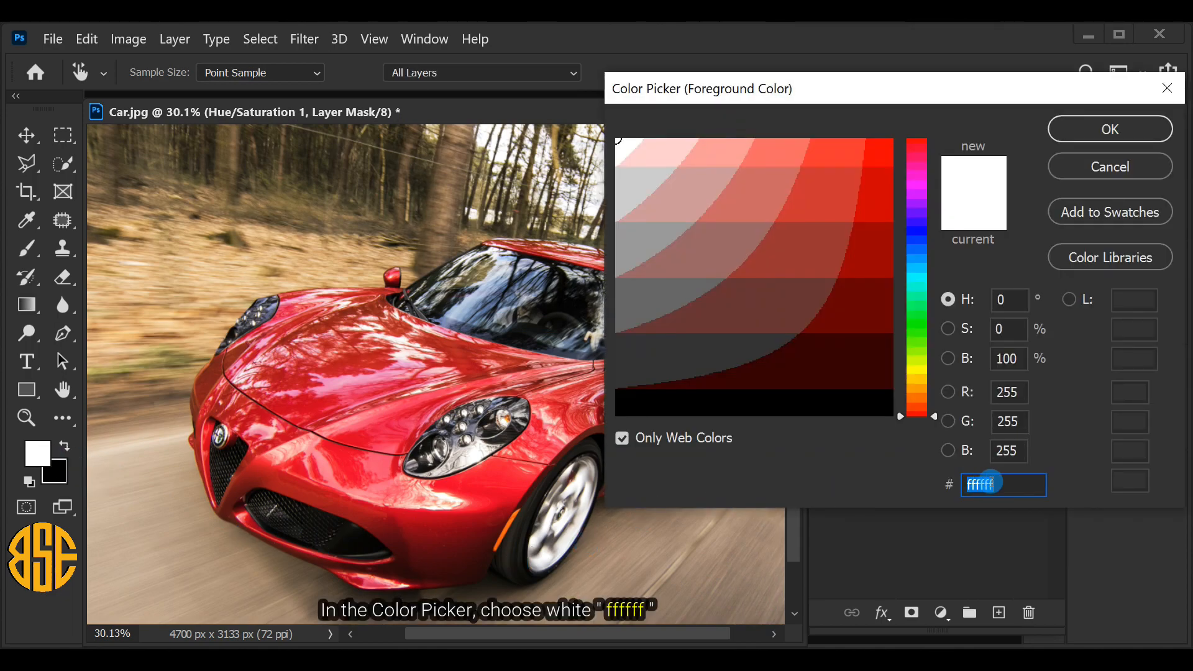
{"action": "left_click", "coordinate": [1011, 486]}
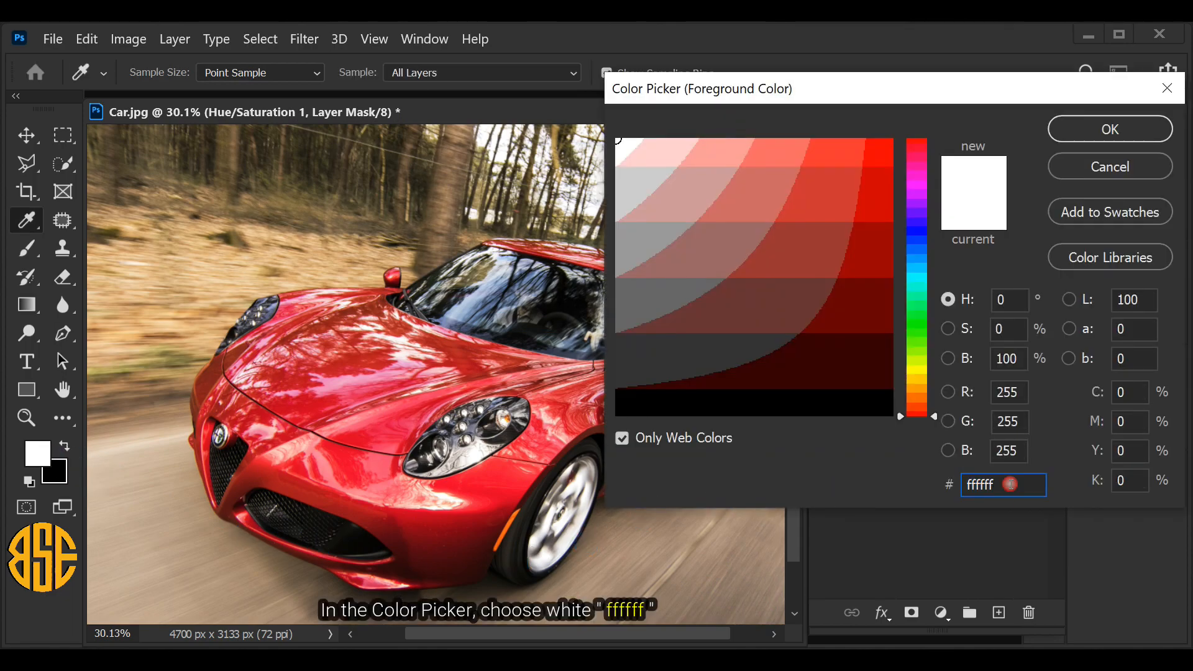
{"action": "left_click", "coordinate": [1065, 126]}
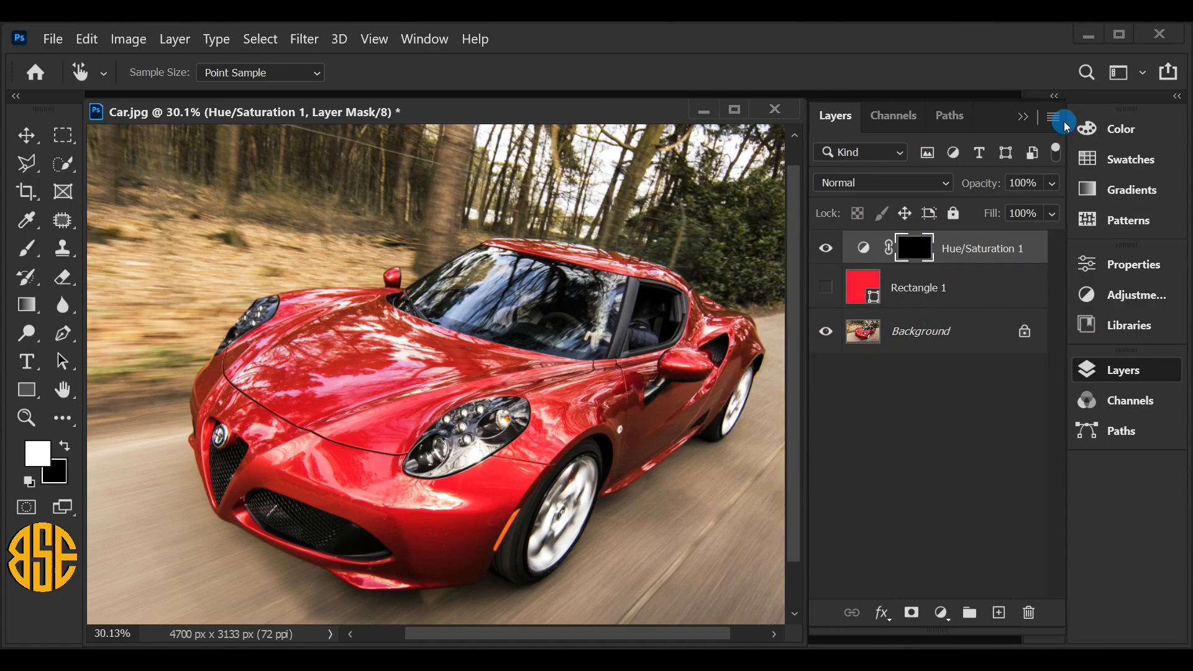
Set up the Brush tool with a 400 px Hard Round tip at 100% hardness, 100% flow and 100% opacity.
{"action": "left_click", "coordinate": [20, 253]}
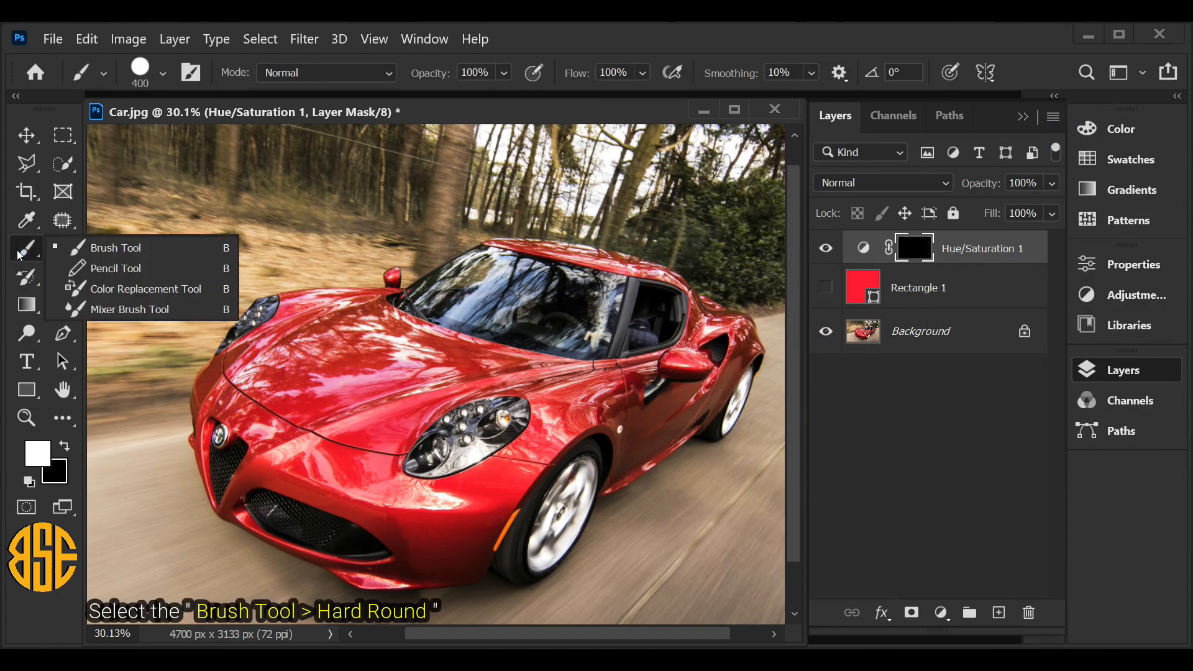
{"action": "left_click", "coordinate": [133, 248]}
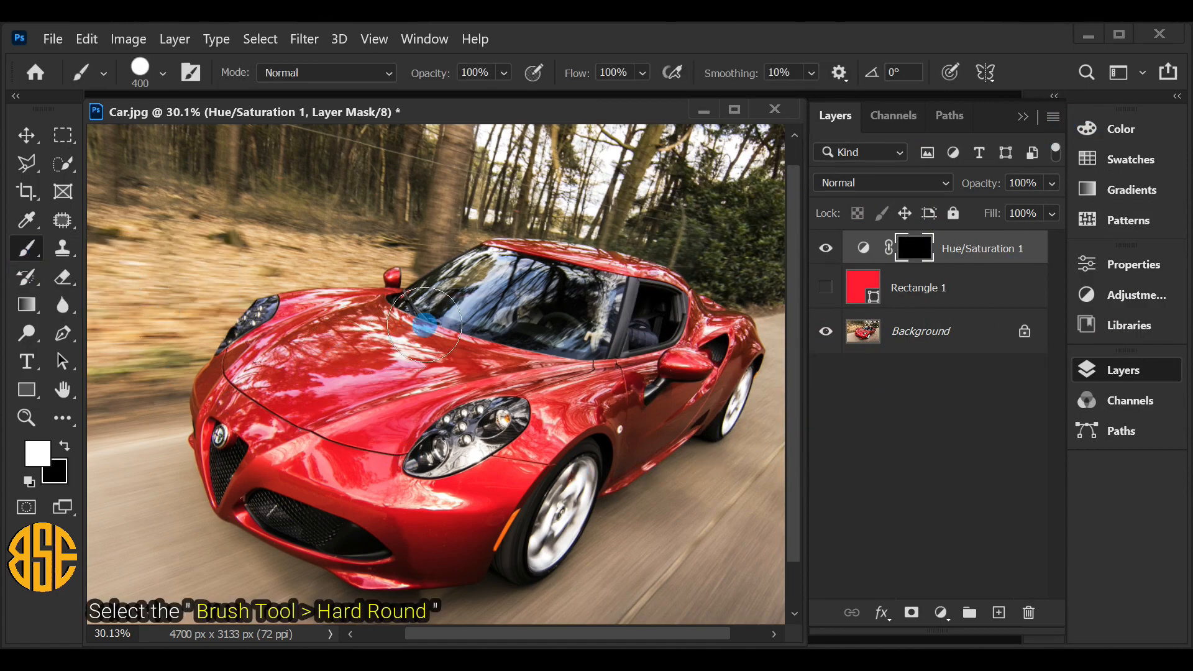
{"action": "right_click", "coordinate": [439, 301]}
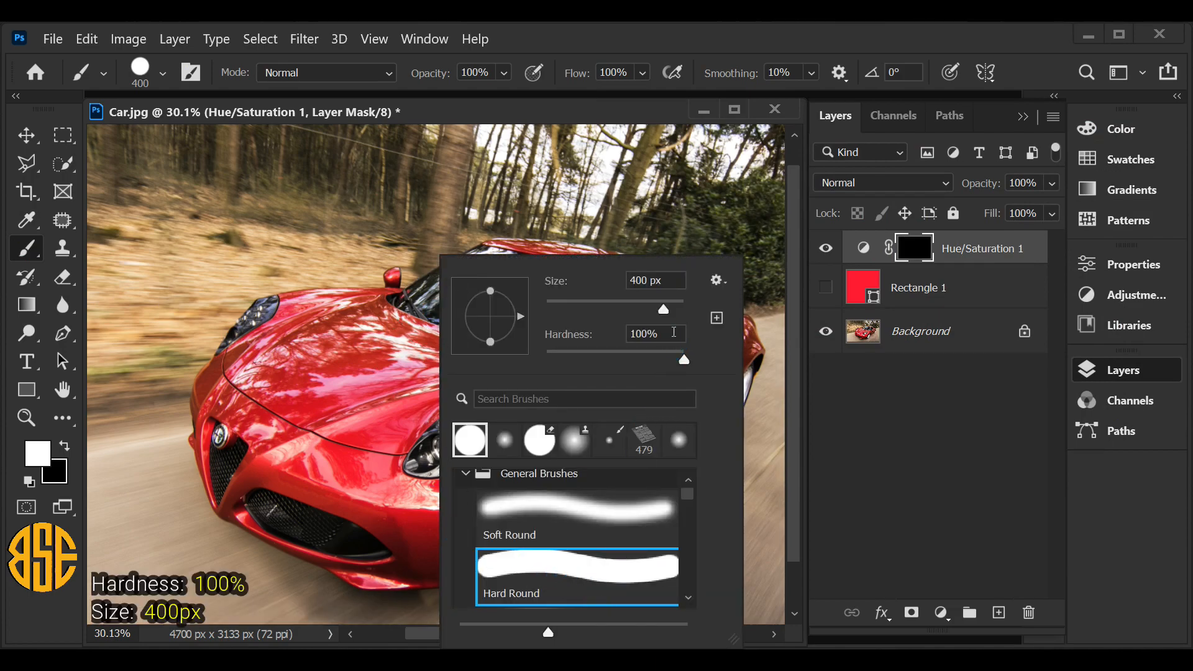
{"action": "left_click", "coordinate": [676, 277]}
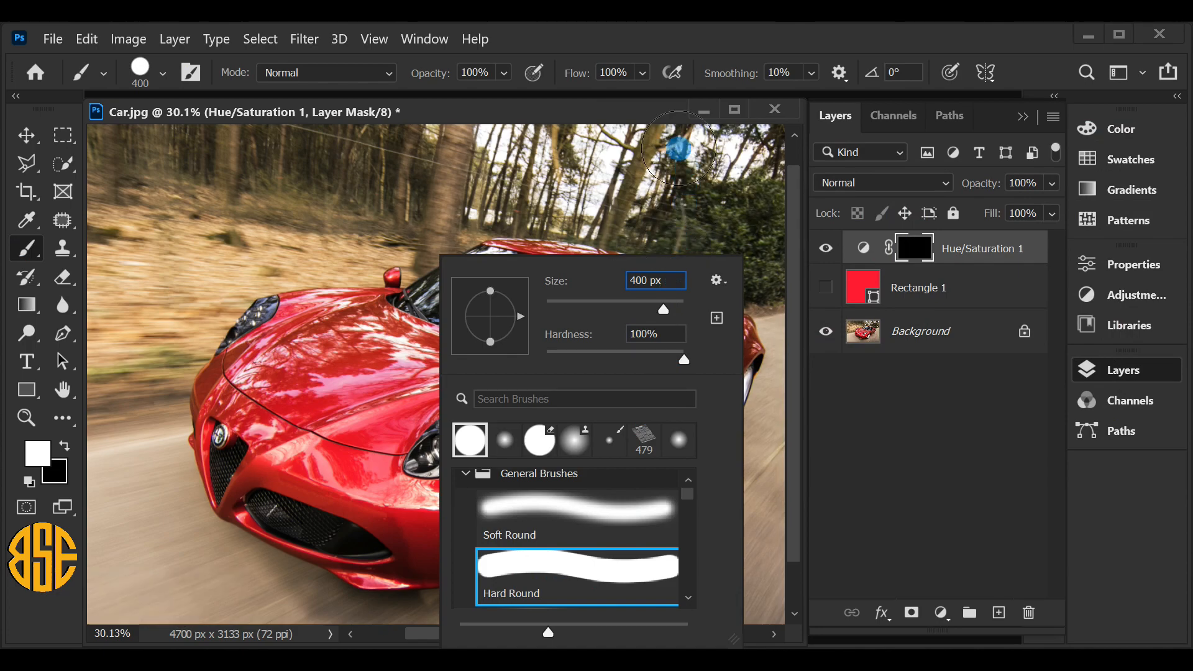
{"action": "left_click", "coordinate": [642, 73]}
{"action": "left_click_drag", "start_coordinate": [643, 73], "coordinate": [630, 98]}
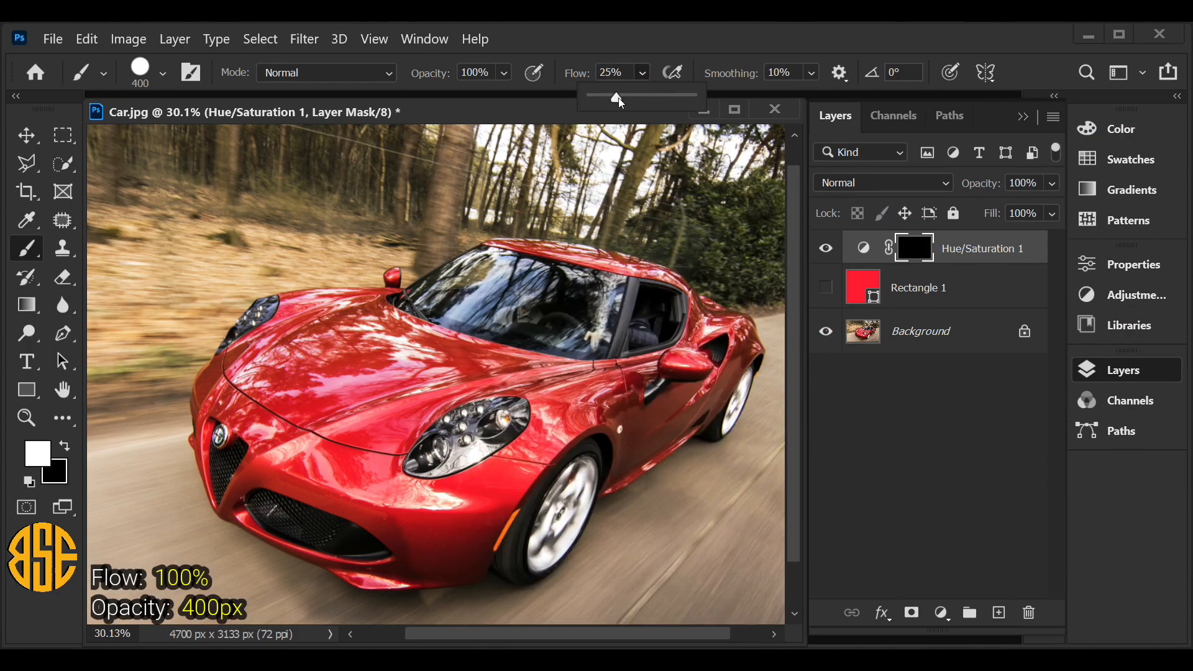
{"action": "left_click", "coordinate": [504, 75]}
{"action": "left_click_drag", "start_coordinate": [496, 95], "coordinate": [553, 113]}
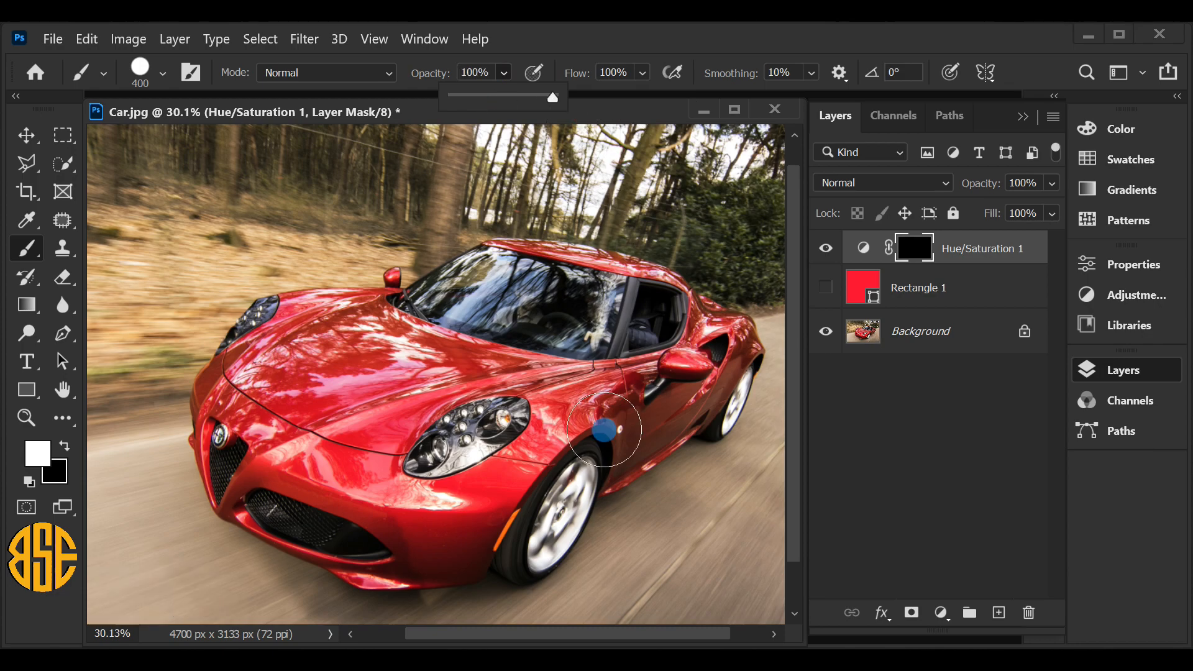
Paint white over the whole car body on the Hue/Saturation 1 layer mask to reveal the blue color.
{"action": "mouse_move", "coordinate": [284, 417]}
{"action": "left_mouse_down"}
{"action": "mouse_move", "coordinate": [255, 403]}
{"action": "mouse_move", "coordinate": [236, 491]}
{"action": "mouse_move", "coordinate": [514, 504]}
{"action": "mouse_move", "coordinate": [410, 515]}
{"action": "mouse_move", "coordinate": [435, 373]}
{"action": "mouse_move", "coordinate": [547, 379]}
{"action": "mouse_move", "coordinate": [604, 474]}
{"action": "mouse_move", "coordinate": [739, 373]}
{"action": "mouse_move", "coordinate": [615, 354]}
{"action": "mouse_move", "coordinate": [311, 460]}
{"action": "mouse_move", "coordinate": [207, 433]}
{"action": "left_mouse_up"}
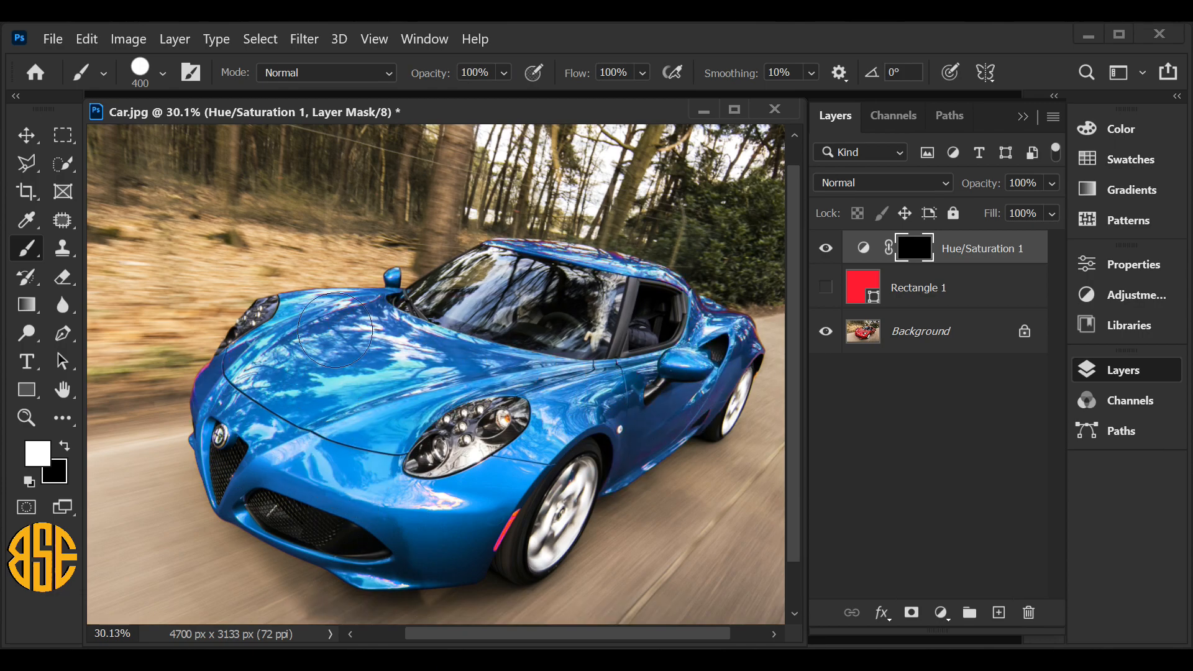
{"action": "left_click", "coordinate": [539, 300]}
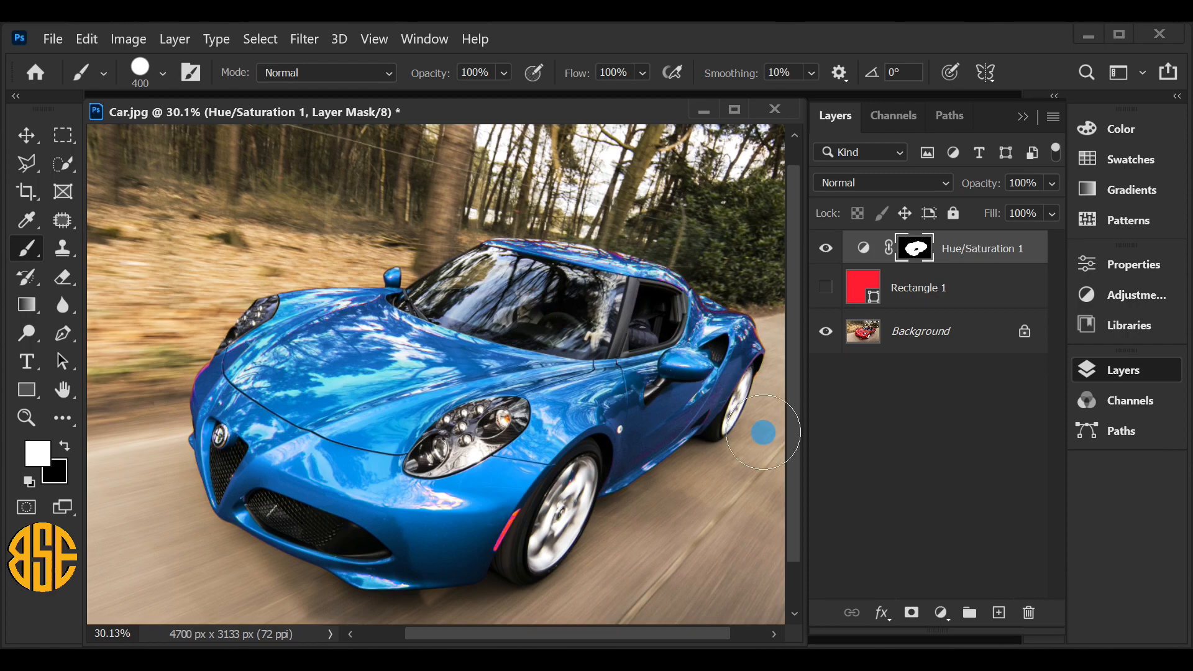
Reopen the Hue/Saturation 1 adjustment settings, target the Reds, settle the hue at -149, and return to the layer list.
{"action": "left_click", "coordinate": [864, 248]}
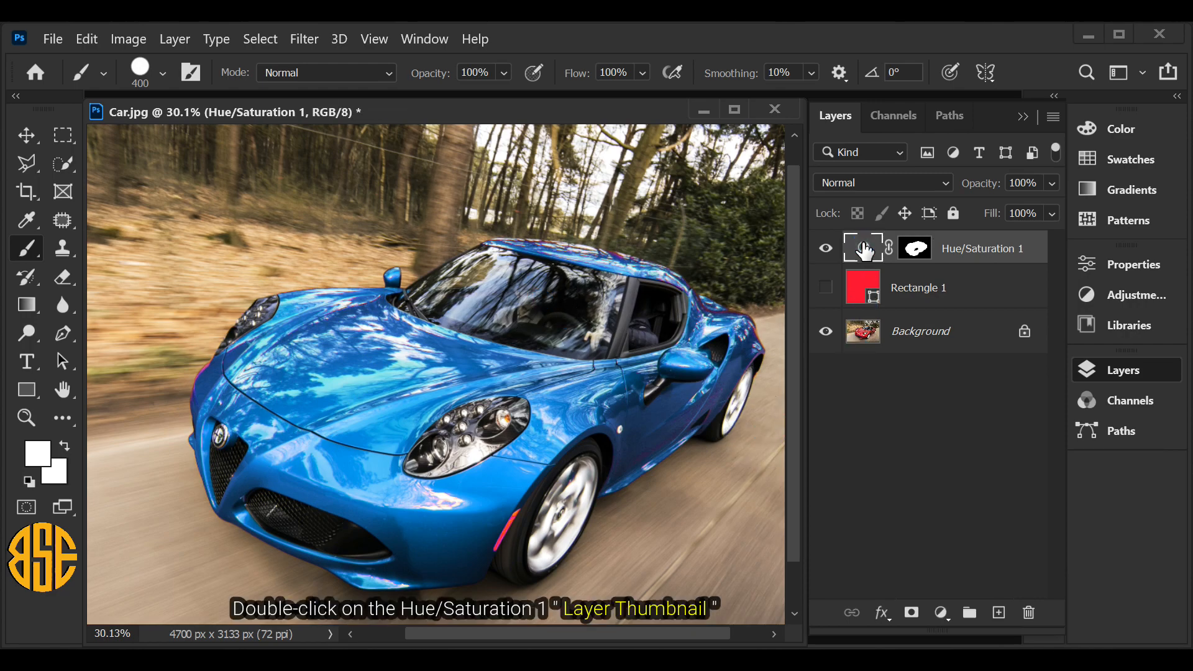
{"action": "double_click", "coordinate": [864, 248]}
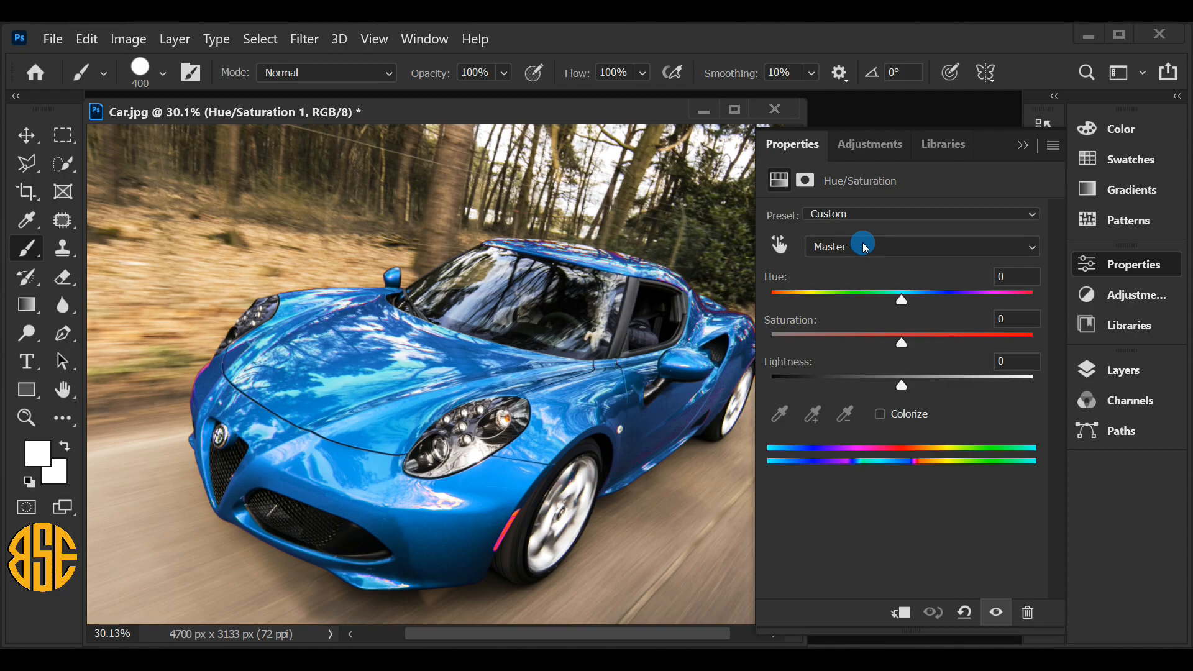
{"action": "left_click", "coordinate": [1032, 248]}
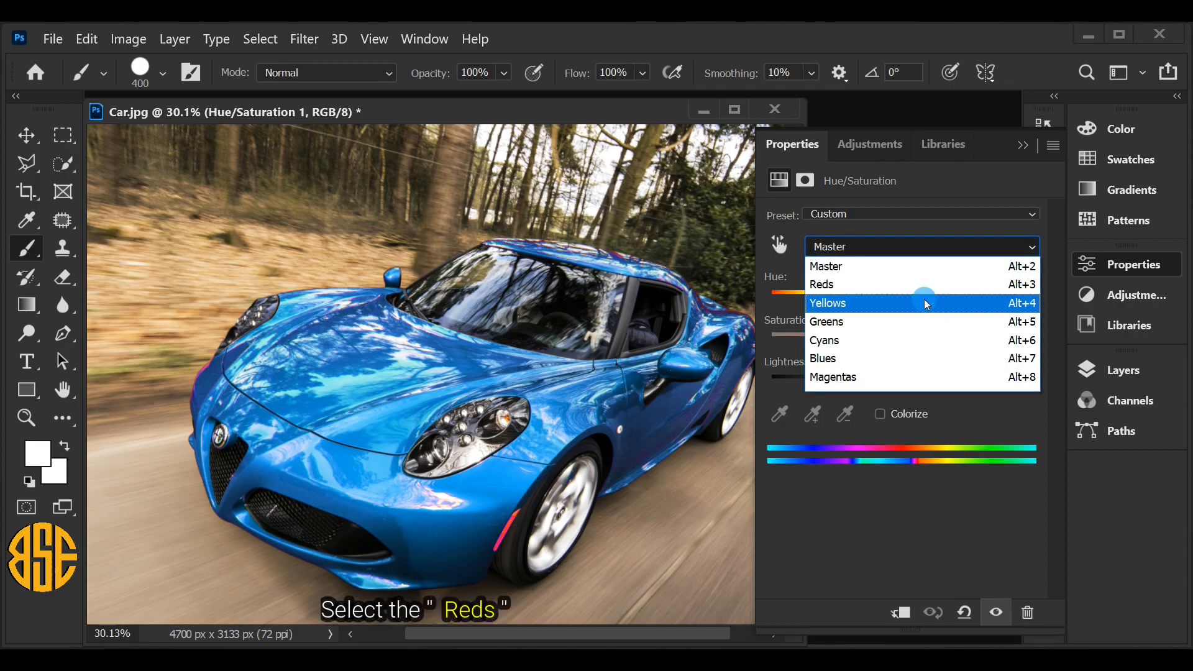
{"action": "left_click", "coordinate": [831, 285]}
{"action": "left_click", "coordinate": [938, 284]}
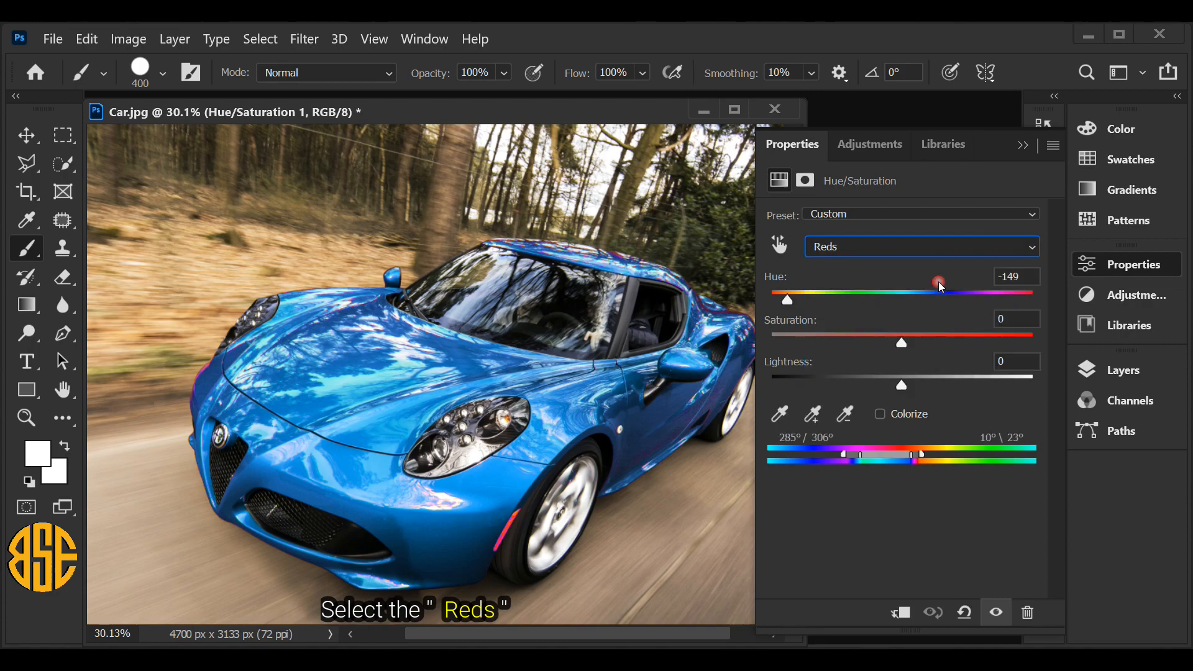
{"action": "mouse_move", "coordinate": [798, 305]}
{"action": "left_mouse_down"}
{"action": "mouse_move", "coordinate": [1033, 307]}
{"action": "mouse_move", "coordinate": [899, 292]}
{"action": "mouse_move", "coordinate": [807, 298]}
{"action": "mouse_move", "coordinate": [789, 313]}
{"action": "left_mouse_up"}
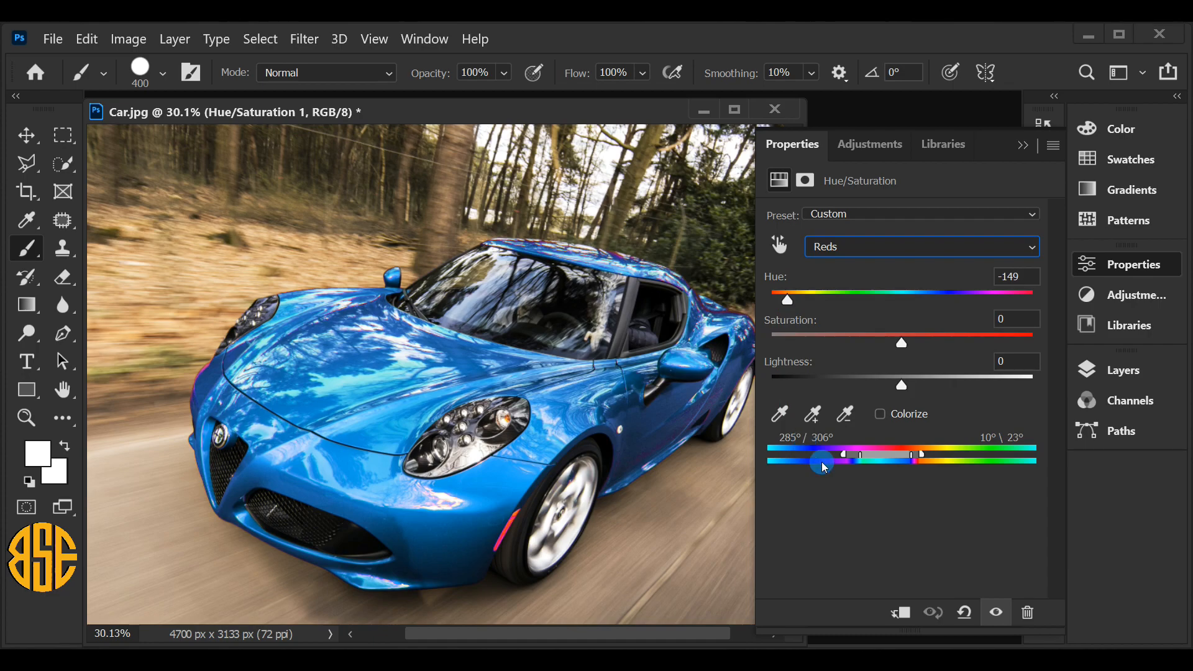
{"action": "left_click", "coordinate": [1139, 373]}
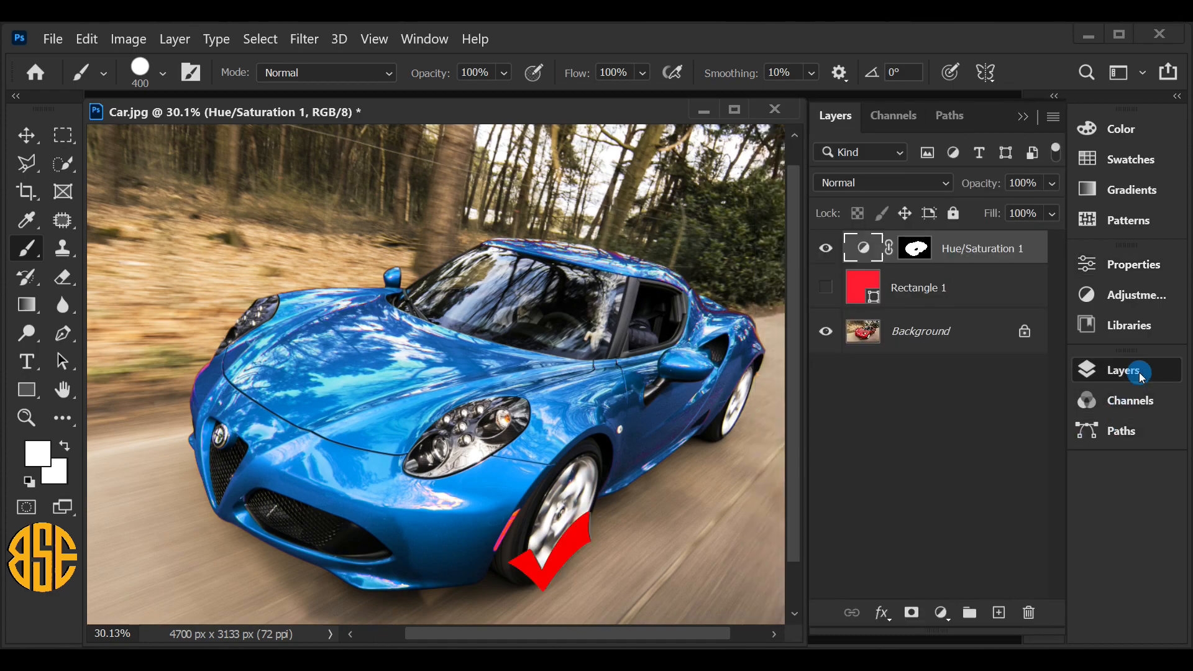